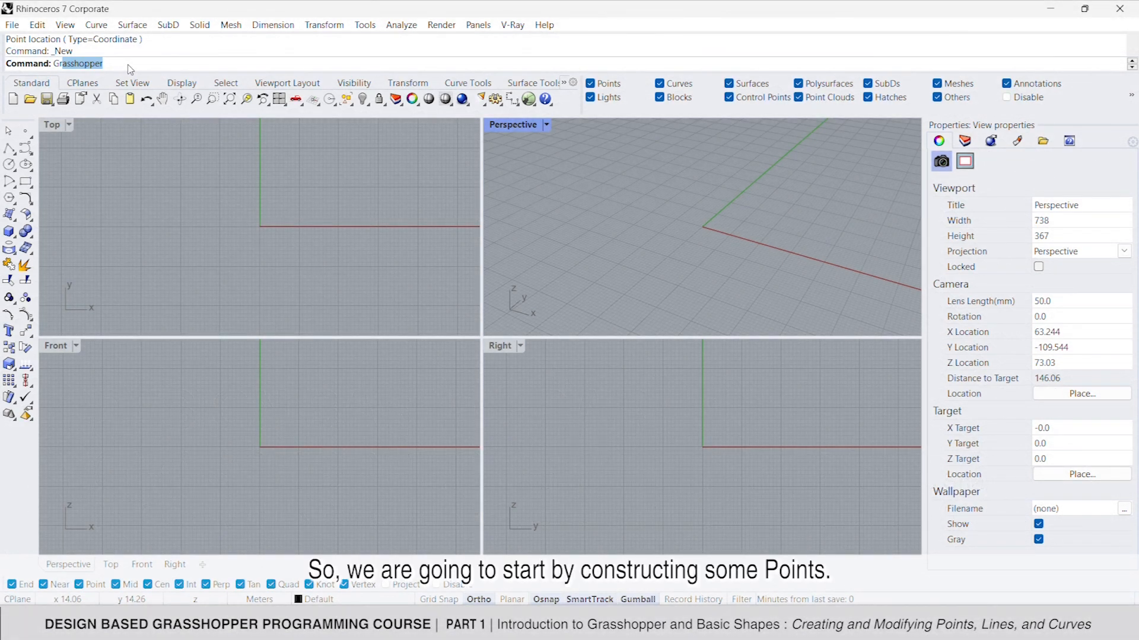
Step: Launch Grasshopper and place a Point parameter on the empty canvas
{"action": "type", "text": "ras"}
{"action": "key", "text": "Return"}
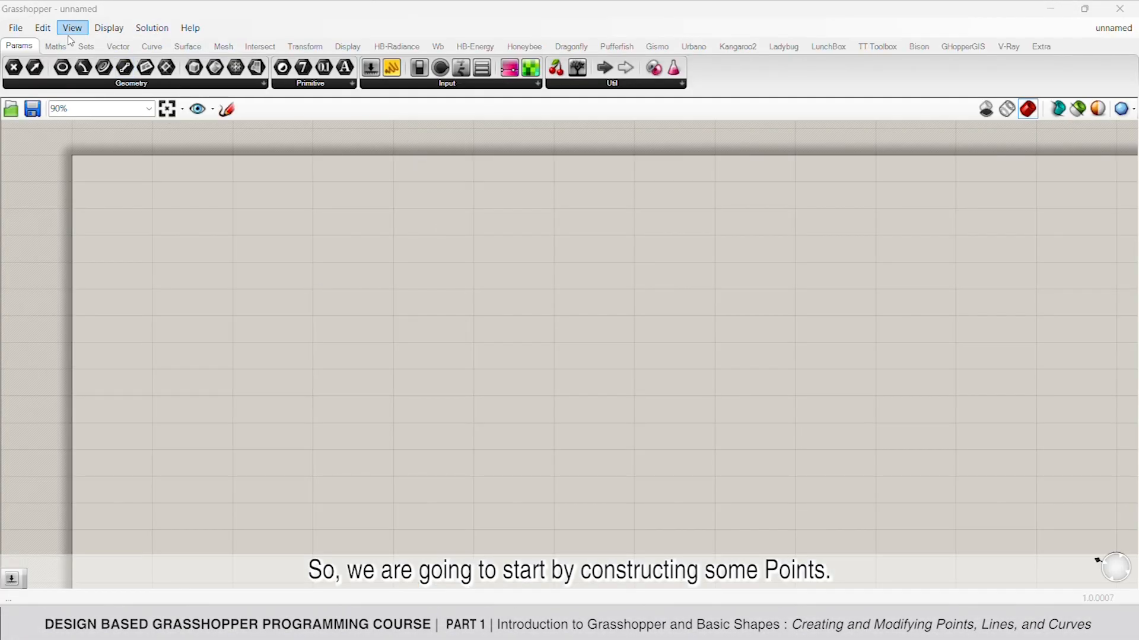
{"action": "double_click", "coordinate": [178, 262]}
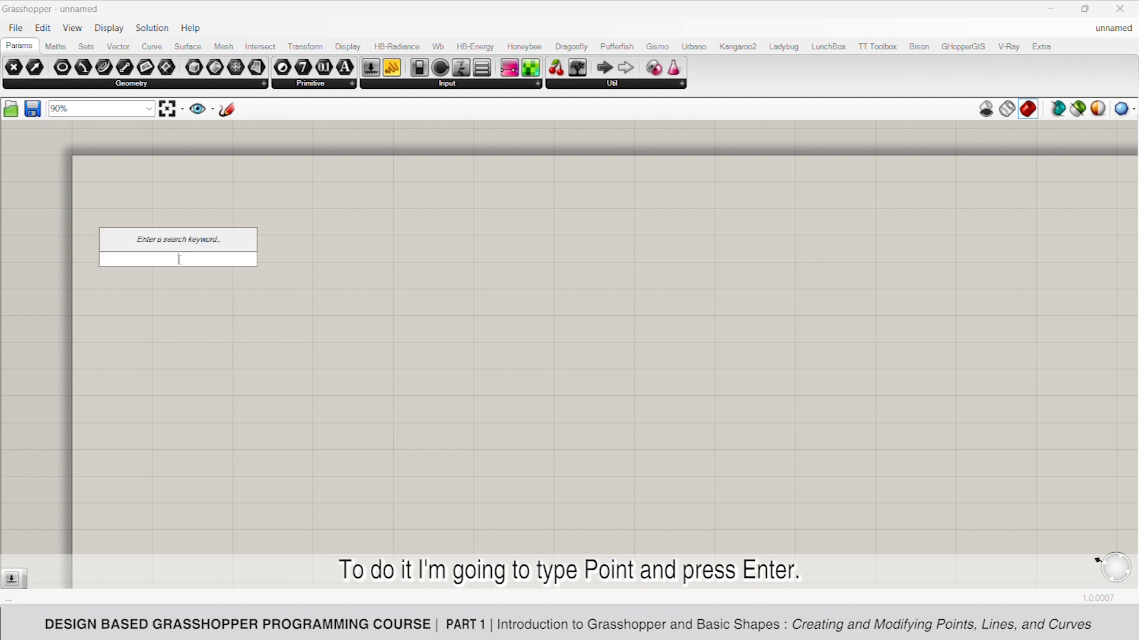
{"action": "type", "text": "point"}
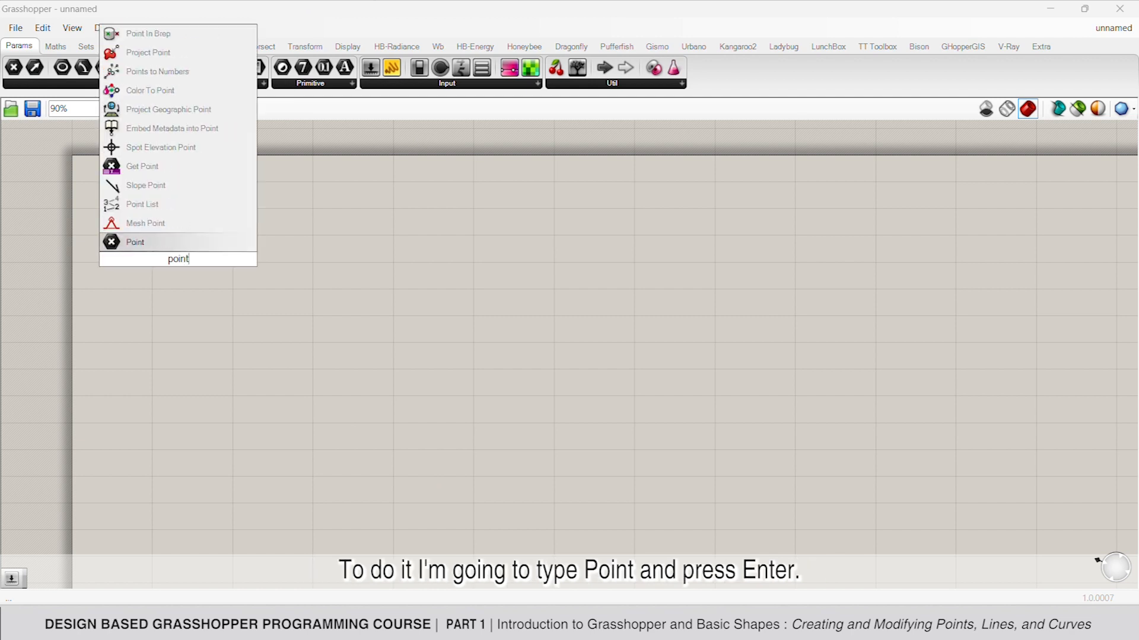
{"action": "key", "text": "Return"}
{"action": "left_click_drag", "start_coordinate": [181, 259], "coordinate": [185, 240]}
{"action": "left_click", "coordinate": [187, 267]}
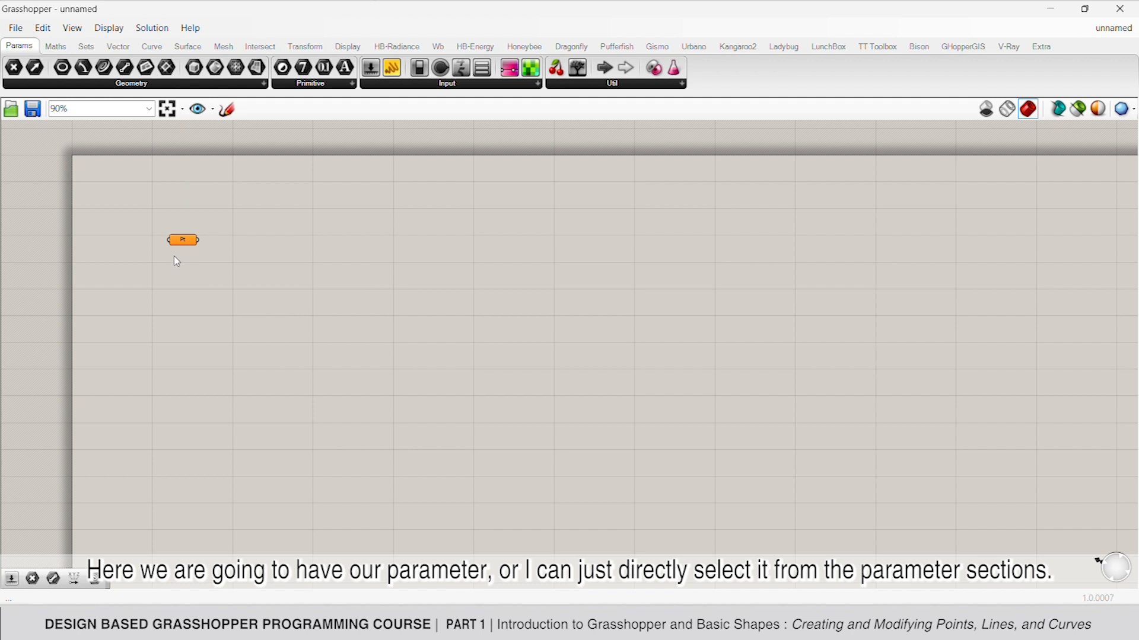
Step: Add two more Point parameters stacked below the first and shift the whole stack rightward on the canvas
{"action": "left_click_drag", "start_coordinate": [14, 67], "coordinate": [186, 270]}
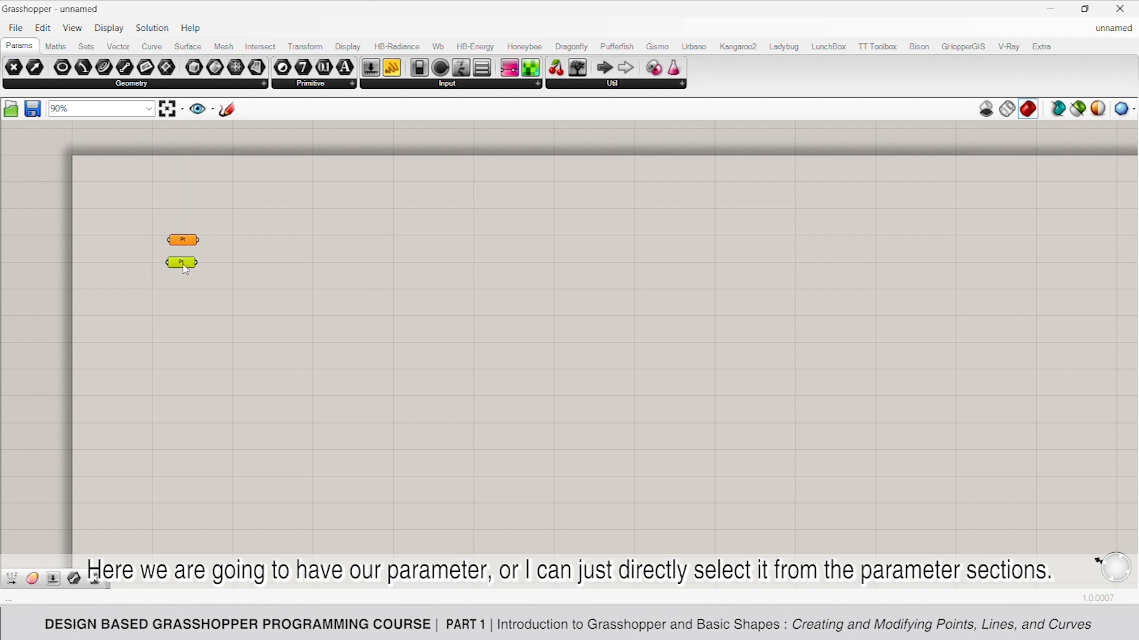
{"action": "key", "text": "ctrl+c"}
{"action": "key", "text": "ctrl+v"}
{"action": "left_click_drag", "start_coordinate": [184, 268], "coordinate": [179, 286]}
{"action": "scroll", "coordinate": [178, 256], "scroll_direction": "up", "scroll_amount": 3}
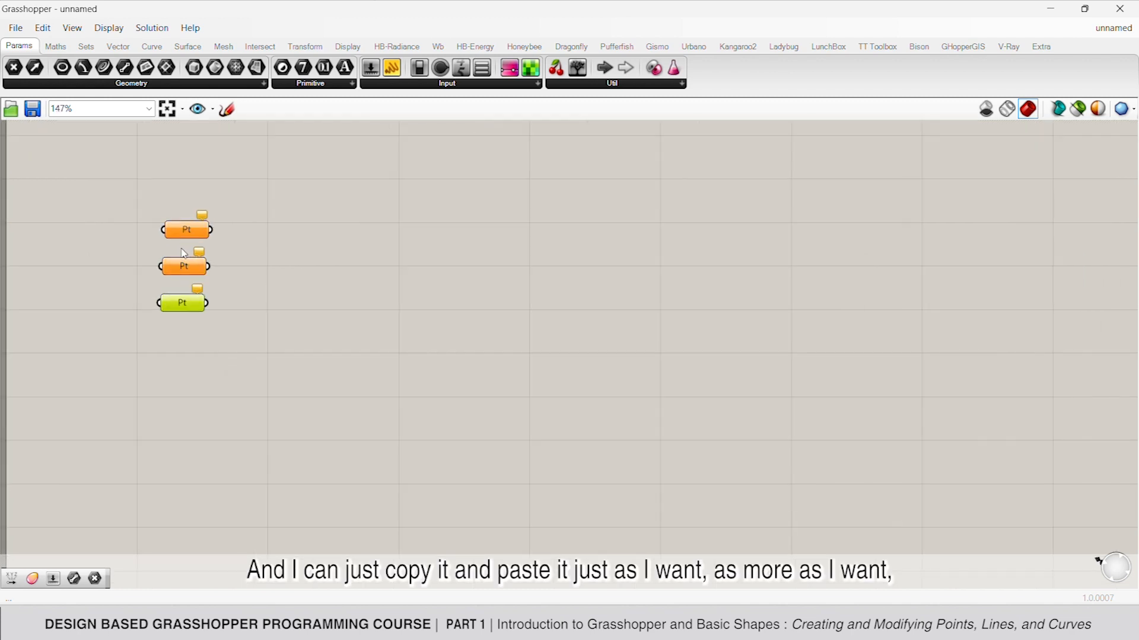
{"action": "left_click_drag", "start_coordinate": [245, 355], "coordinate": [122, 168]}
{"action": "left_click_drag", "start_coordinate": [186, 227], "coordinate": [307, 216]}
Step: Assign a single point, picked in Rhino's Top viewport just outside the origin on the negative X side, to the uppermost Point parameter
{"action": "left_click", "coordinate": [410, 294]}
{"action": "left_click", "coordinate": [307, 215]}
{"action": "right_click", "coordinate": [302, 213]}
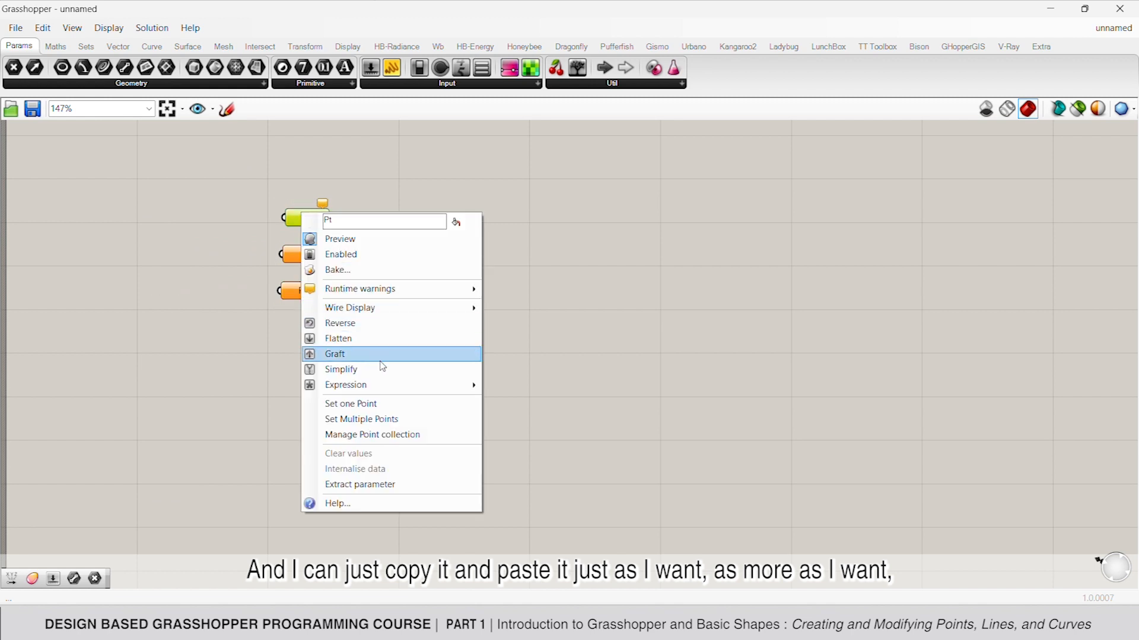
{"action": "left_click", "coordinate": [389, 402]}
{"action": "left_click", "coordinate": [228, 206]}
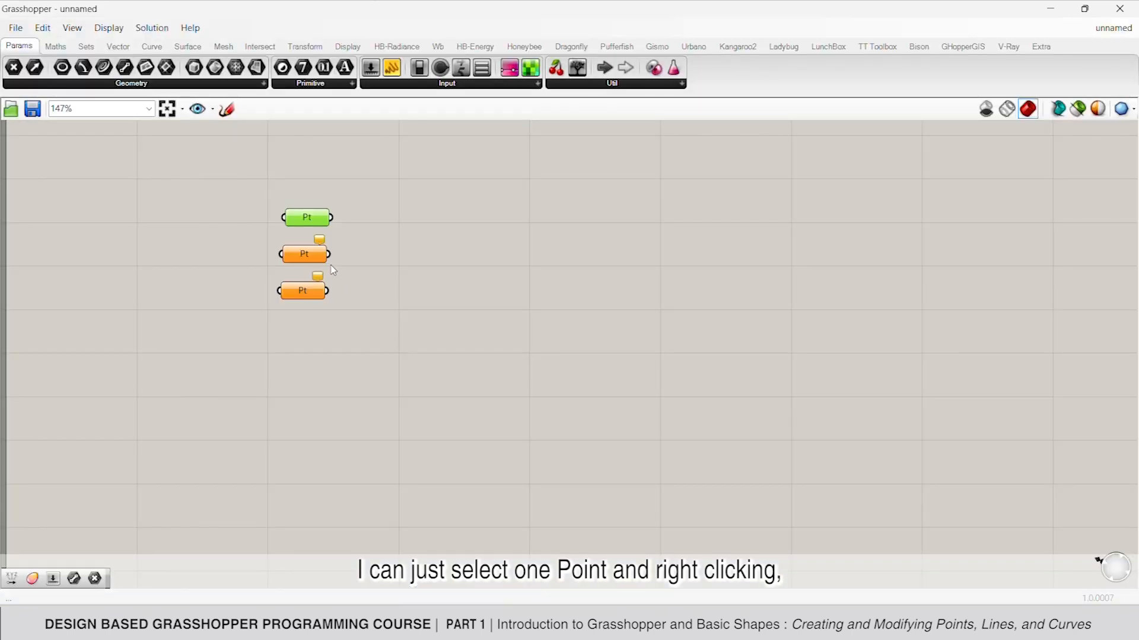
Step: Assign multiple points to the middle Point parameter by picking nine locations in Rhino's Top viewport, starting at the origin
{"action": "left_click", "coordinate": [303, 255]}
{"action": "right_click", "coordinate": [302, 253]}
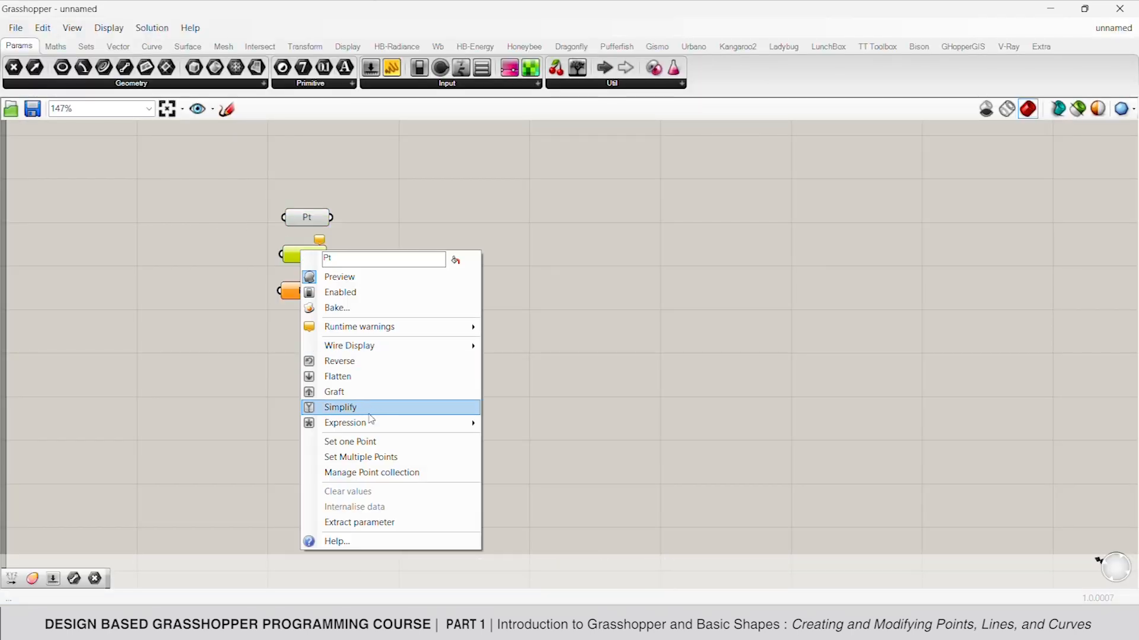
{"action": "left_click", "coordinate": [370, 457]}
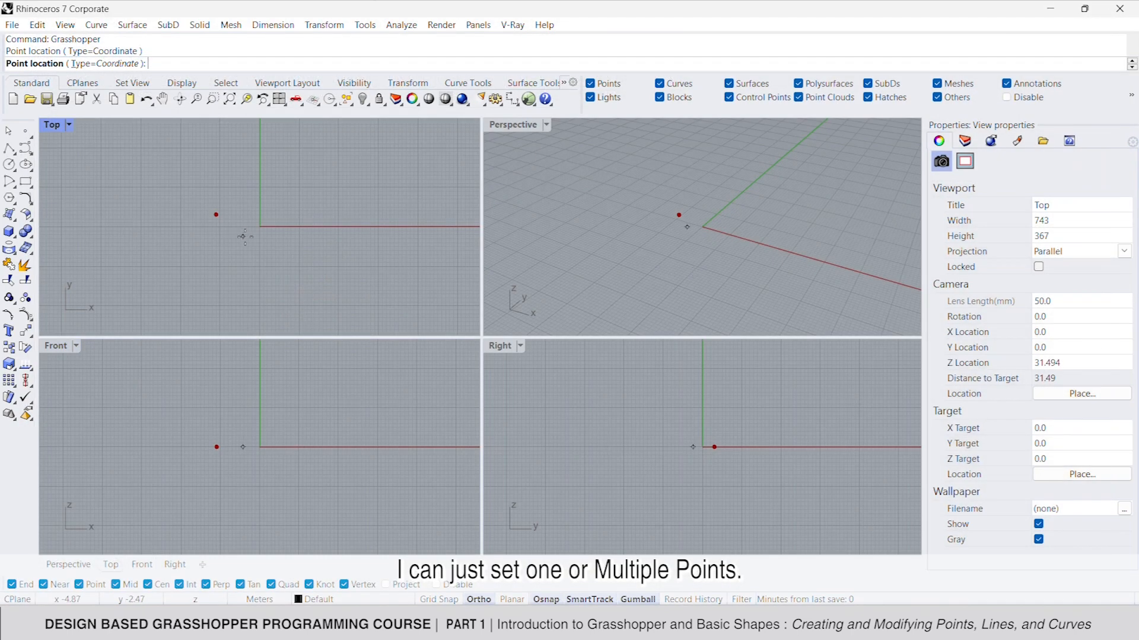
{"action": "left_click", "coordinate": [261, 228]}
{"action": "left_click", "coordinate": [380, 229]}
{"action": "left_click", "coordinate": [380, 171]}
{"action": "left_click", "coordinate": [260, 171]}
{"action": "scroll", "coordinate": [248, 209], "scroll_direction": "down", "scroll_amount": 3}
{"action": "left_click", "coordinate": [255, 144]}
{"action": "left_click", "coordinate": [320, 144]}
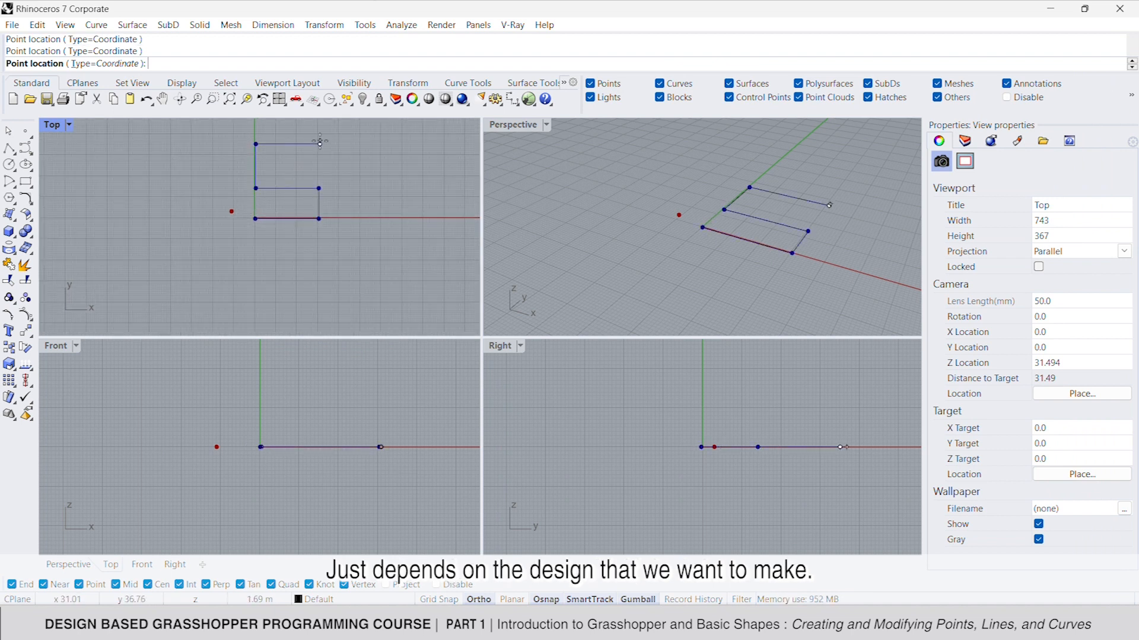
{"action": "left_click", "coordinate": [319, 166]}
{"action": "left_click", "coordinate": [285, 166]}
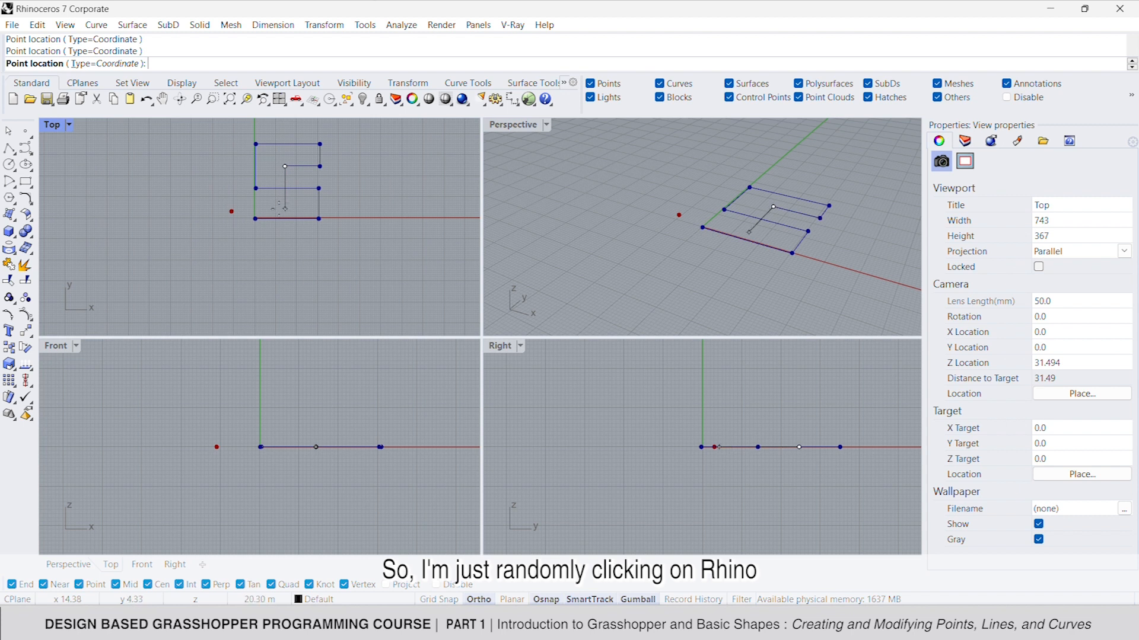
{"action": "key", "text": "Return"}
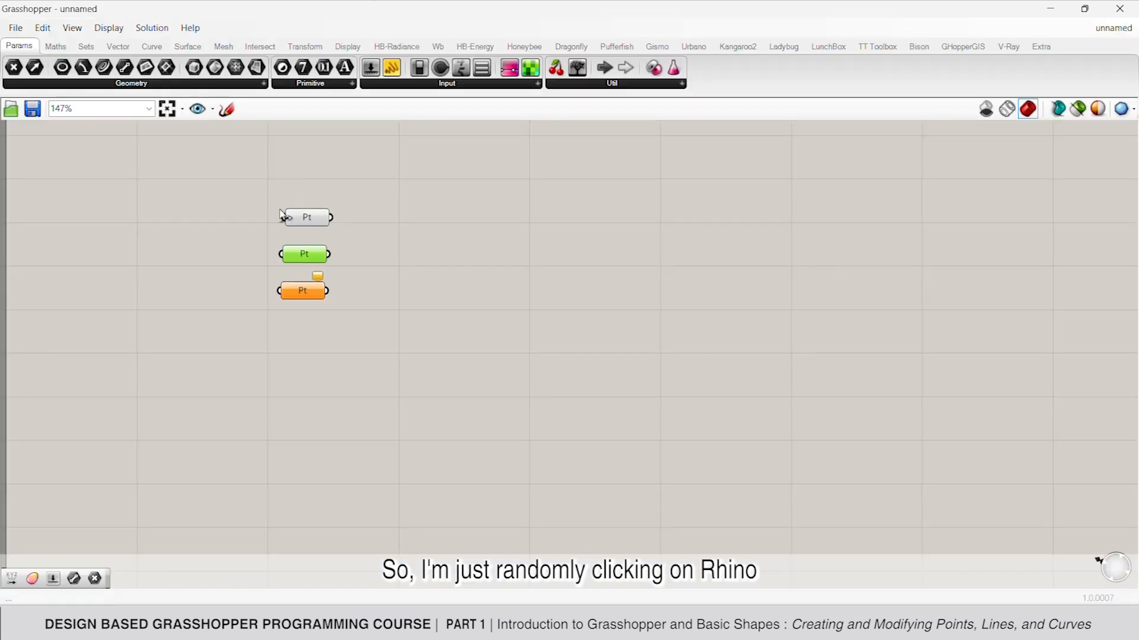
{"action": "right_click", "coordinate": [305, 254]}
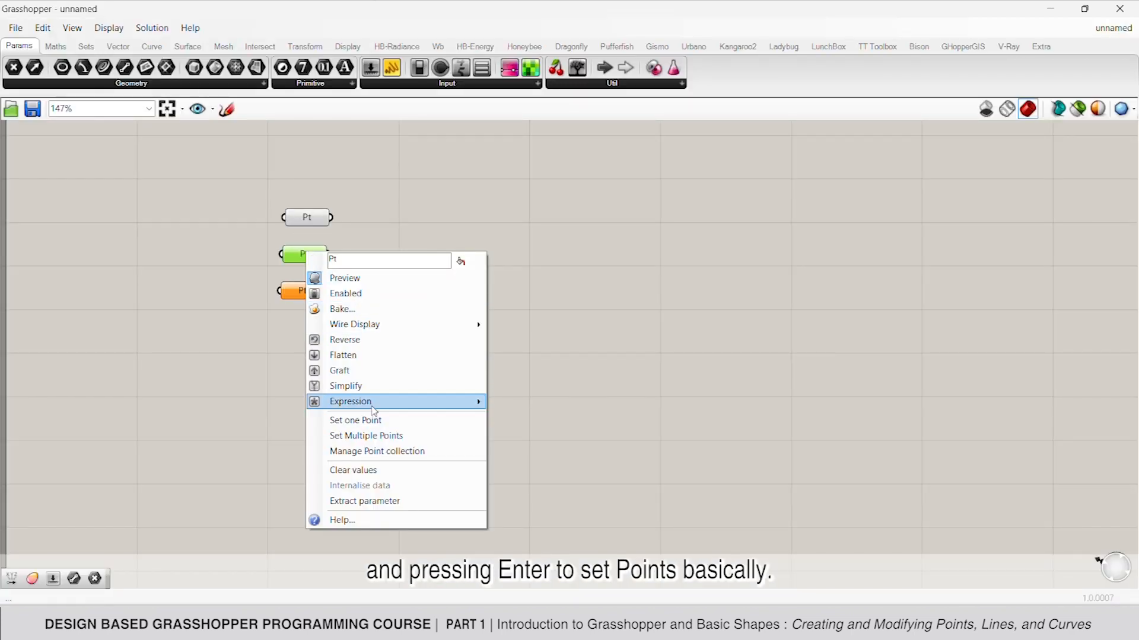
{"action": "left_click", "coordinate": [259, 279]}
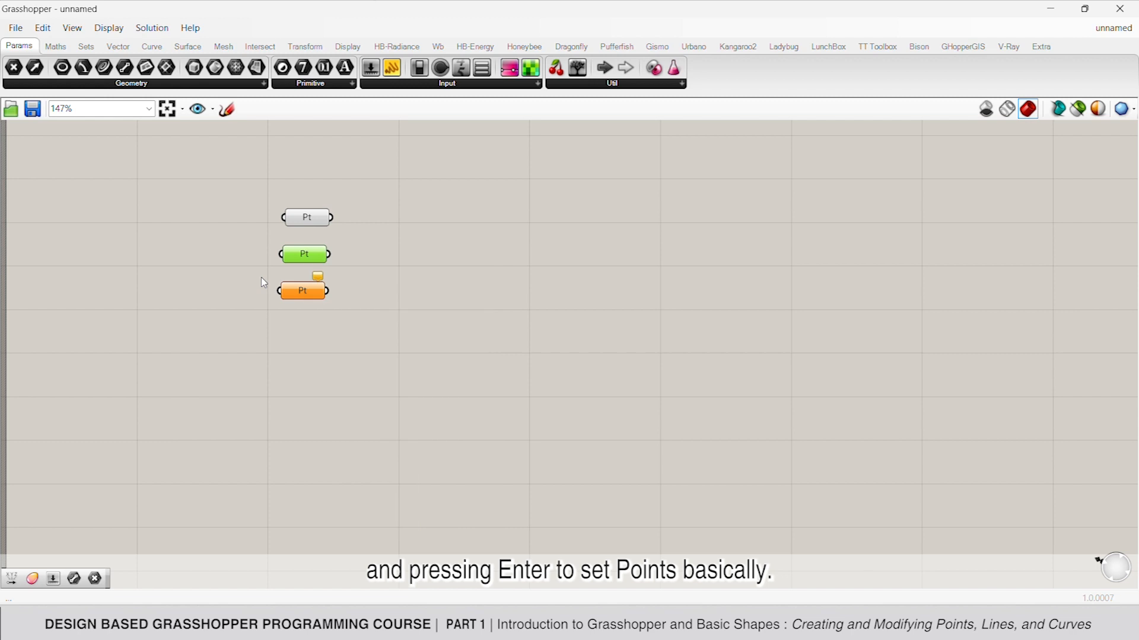
Step: Add a Vector XYZ component and connect its V output to the lowest Point parameter
{"action": "double_click", "coordinate": [167, 295]}
{"action": "type", "text": "xy"}
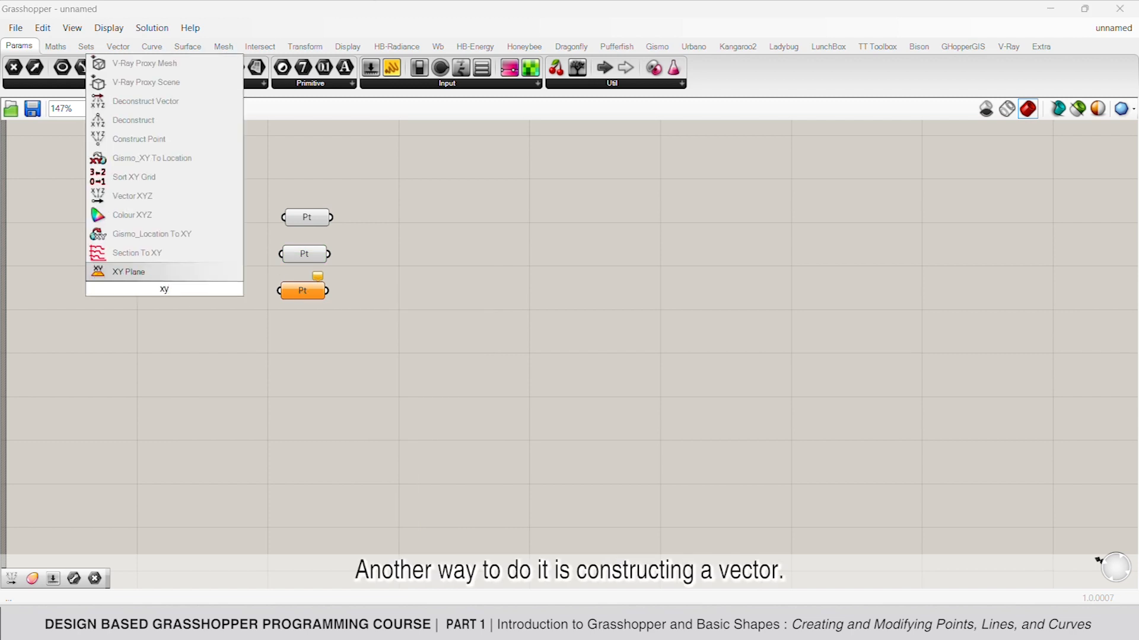
{"action": "type", "text": "z"}
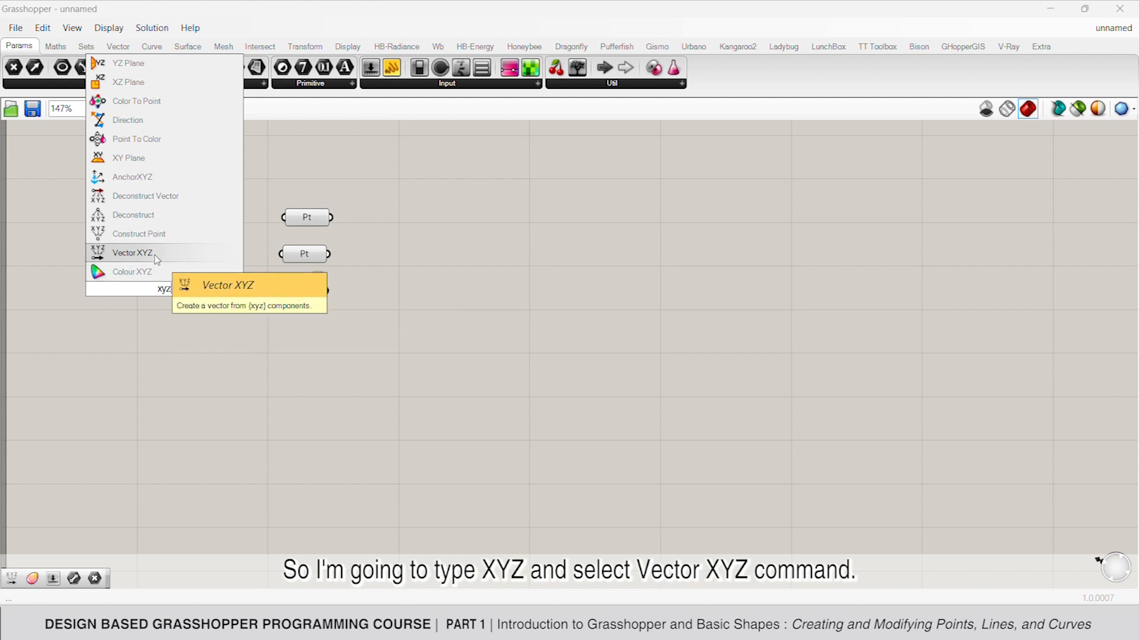
{"action": "left_click", "coordinate": [133, 252]}
{"action": "left_click_drag", "start_coordinate": [196, 275], "coordinate": [280, 290]}
{"action": "left_click_drag", "start_coordinate": [178, 294], "coordinate": [243, 309]}
Step: Create a number slider from the value 1000 beside the vector component and set its current value to 0
{"action": "double_click", "coordinate": [71, 284]}
{"action": "type", "text": "1000"}
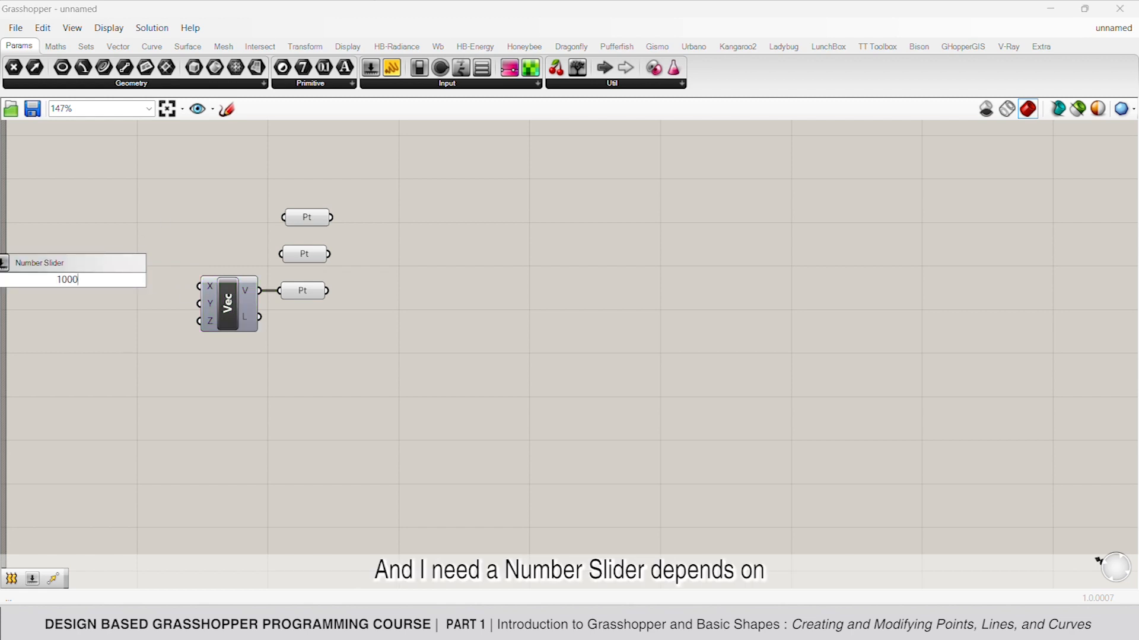
{"action": "key", "text": "Return"}
{"action": "left_click_drag", "start_coordinate": [65, 287], "coordinate": [109, 296]}
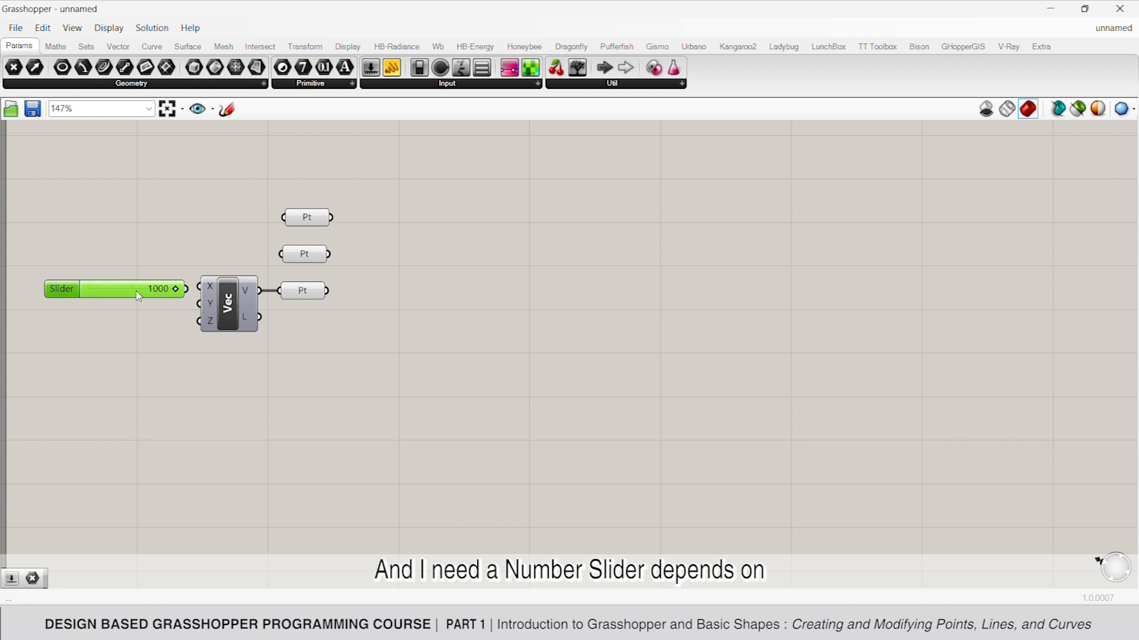
{"action": "double_click", "coordinate": [146, 289]}
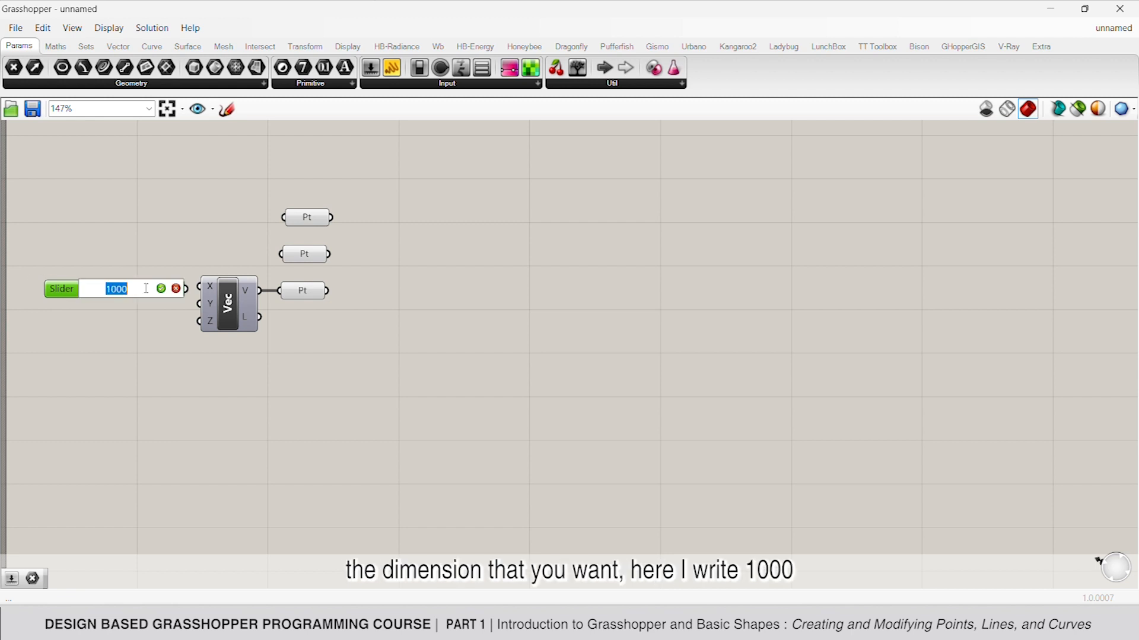
{"action": "type", "text": "0"}
{"action": "key", "text": "Return"}
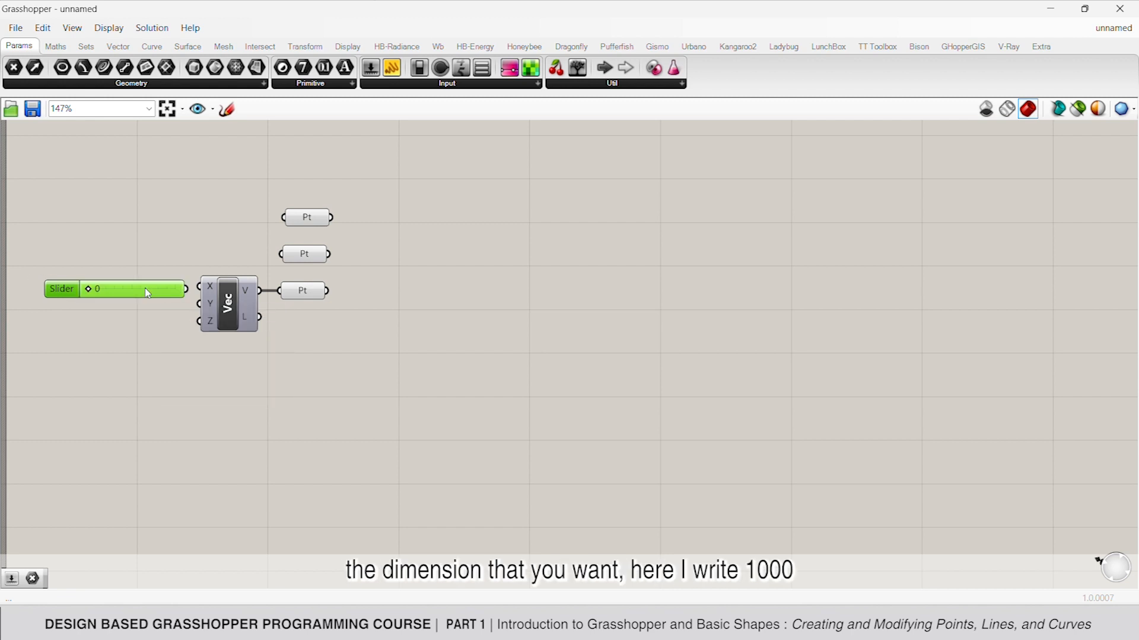
Step: Duplicate the slider twice and connect the three sliders to the vector's X, Y and Z inputs
{"action": "key", "text": "ctrl+c"}
{"action": "key", "text": "ctrl+v"}
{"action": "left_click_drag", "start_coordinate": [141, 299], "coordinate": [199, 287]}
{"action": "key", "text": "ctrl+v"}
{"action": "left_click_drag", "start_coordinate": [172, 356], "coordinate": [134, 284]}
{"action": "scroll", "coordinate": [556, 337], "scroll_direction": "down", "scroll_amount": 1}
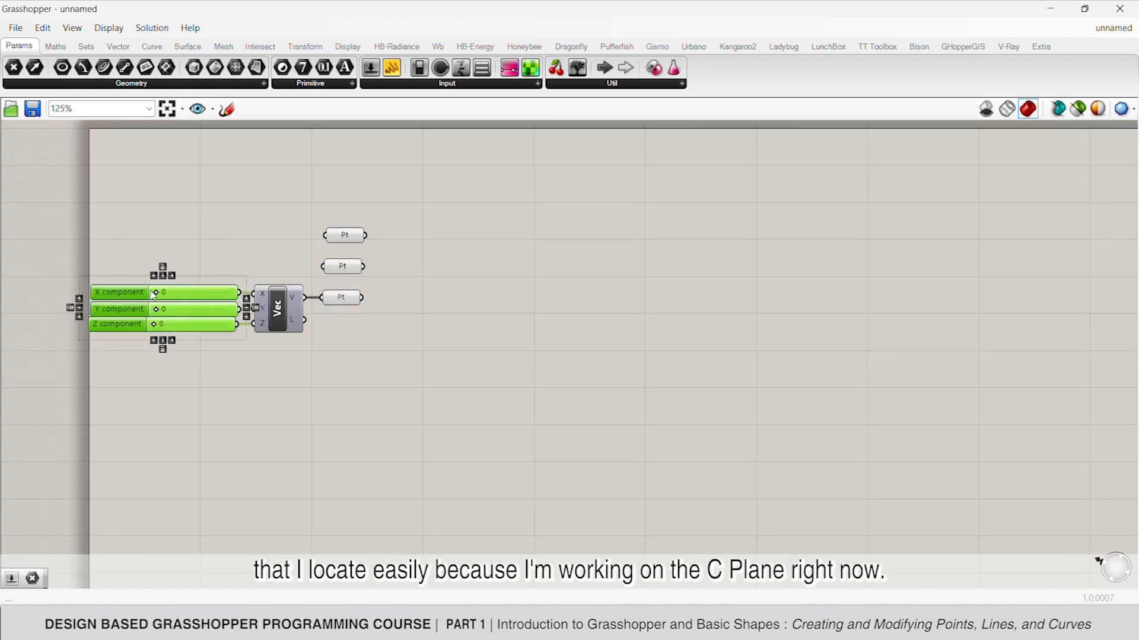
{"action": "scroll", "coordinate": [203, 292], "scroll_direction": "up", "scroll_amount": 1}
{"action": "left_click", "coordinate": [245, 227]}
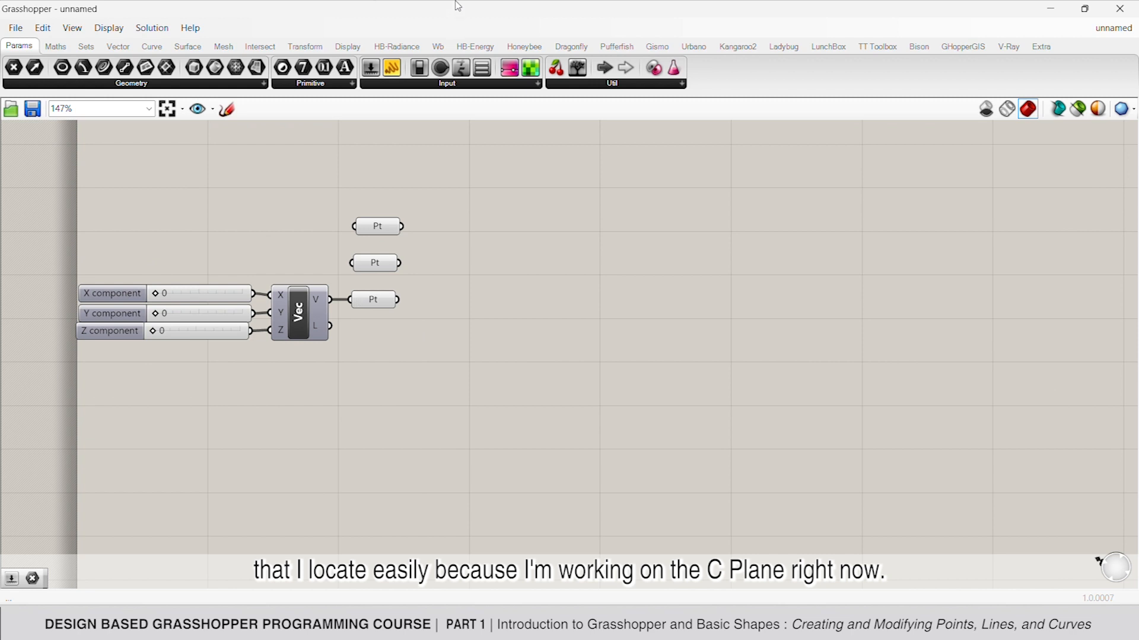
Step: Restore the Grasshopper window to a smaller size and arrange it so Rhino's Top and Front viewports stay uncovered
{"action": "left_click", "coordinate": [1093, 11]}
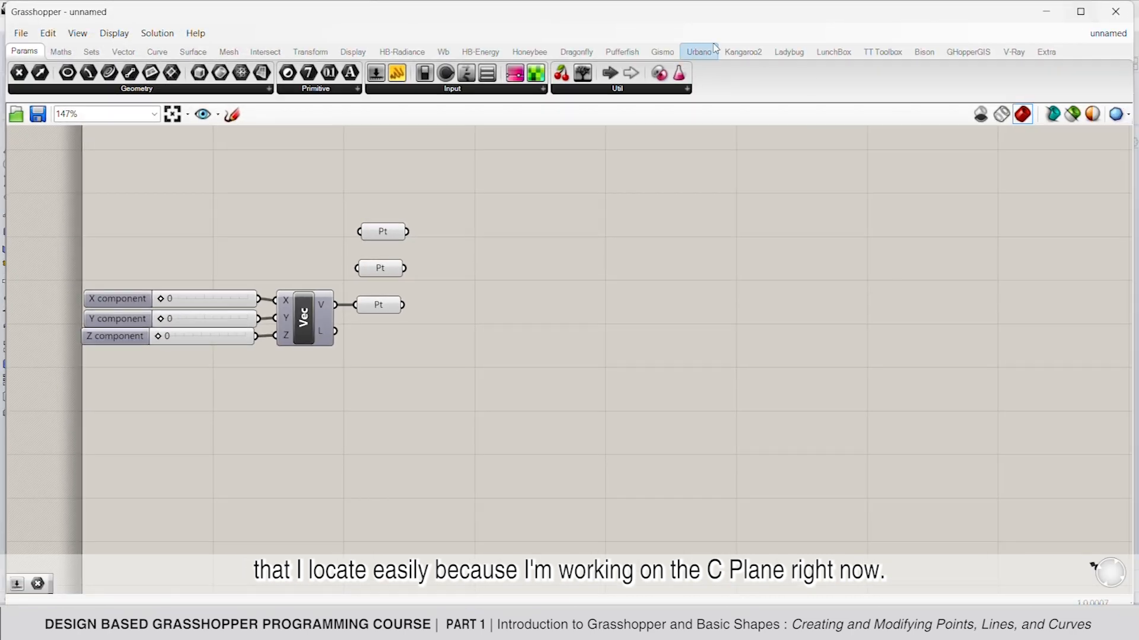
{"action": "left_click_drag", "start_coordinate": [805, 37], "coordinate": [797, 156]}
{"action": "left_click_drag", "start_coordinate": [490, 170], "coordinate": [982, 148]}
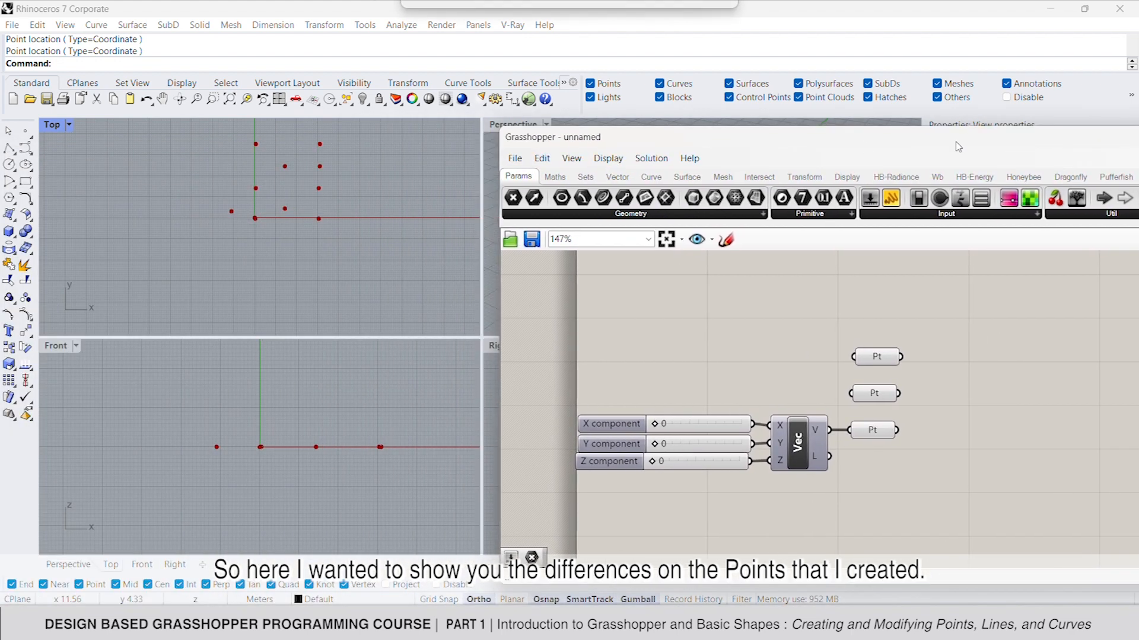
{"action": "left_click_drag", "start_coordinate": [498, 293], "coordinate": [882, 293]}
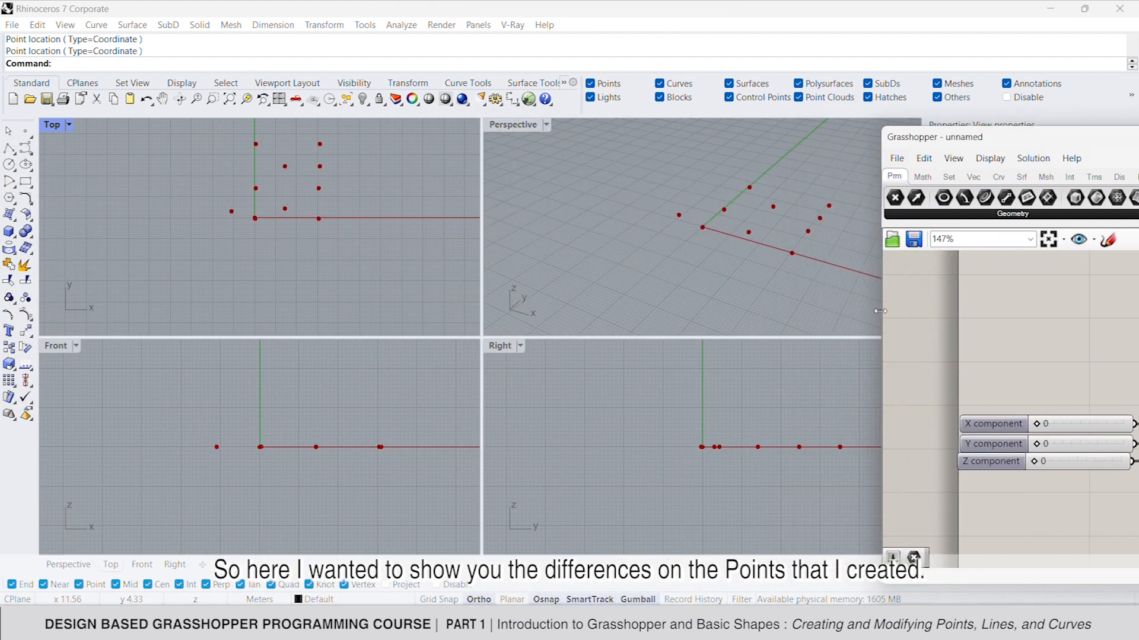
{"action": "left_click_drag", "start_coordinate": [1045, 142], "coordinate": [848, 109]}
{"action": "scroll", "coordinate": [950, 336], "scroll_direction": "down", "scroll_amount": 3}
Step: Select each of the three Point parameters in turn and examine which points they highlight in Rhino's Top viewport
{"action": "left_click", "coordinate": [1036, 379]}
{"action": "scroll", "coordinate": [255, 222], "scroll_direction": "up", "scroll_amount": 5}
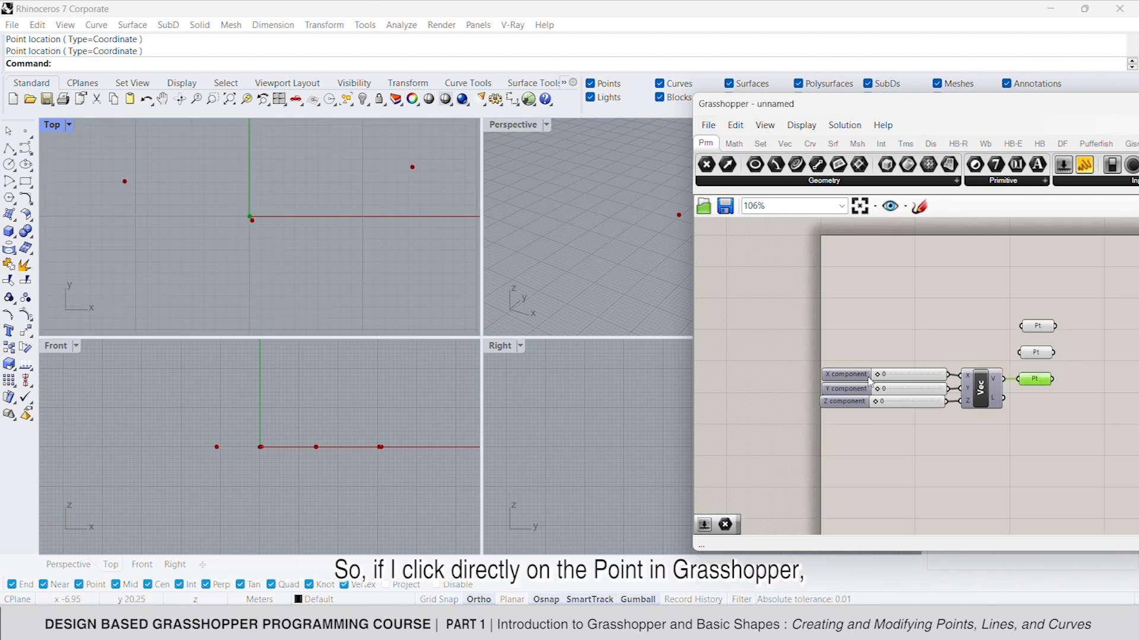
{"action": "left_click", "coordinate": [987, 338]}
{"action": "left_click", "coordinate": [1036, 352]}
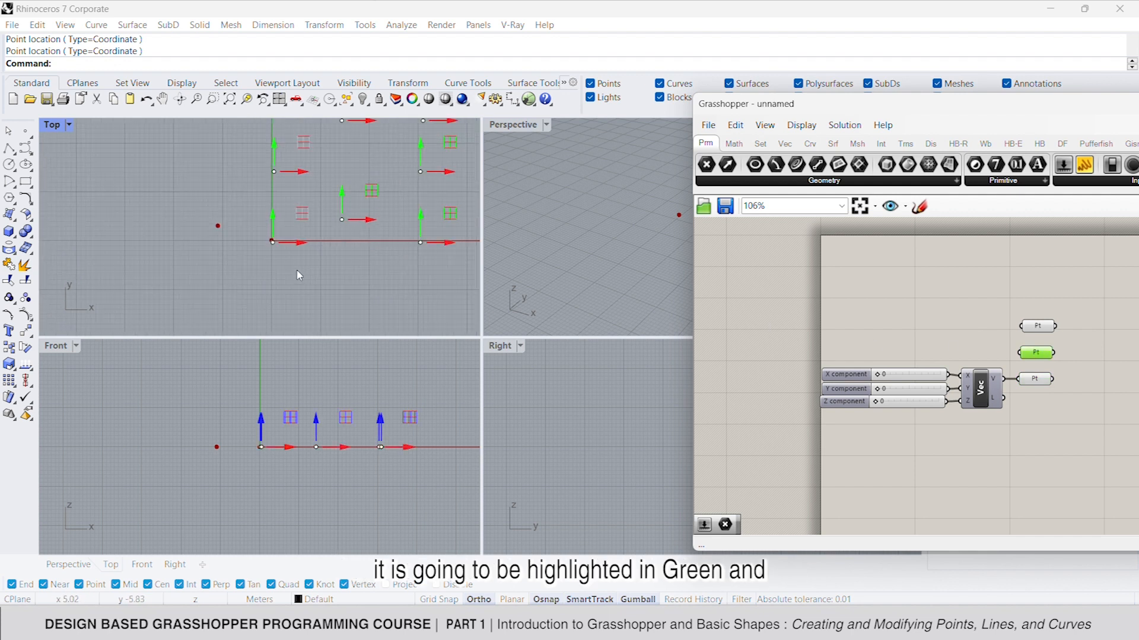
{"action": "scroll", "coordinate": [350, 244], "scroll_direction": "up", "scroll_amount": 2}
{"action": "left_click", "coordinate": [880, 302]}
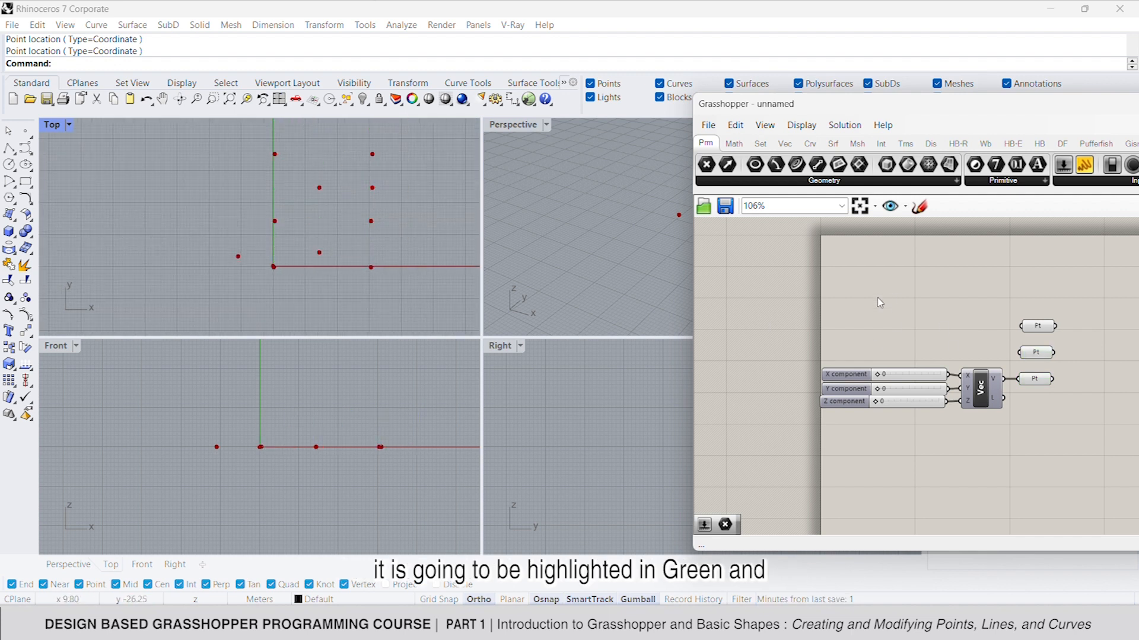
{"action": "left_click", "coordinate": [1042, 328]}
{"action": "scroll", "coordinate": [240, 267], "scroll_direction": "up", "scroll_amount": 10}
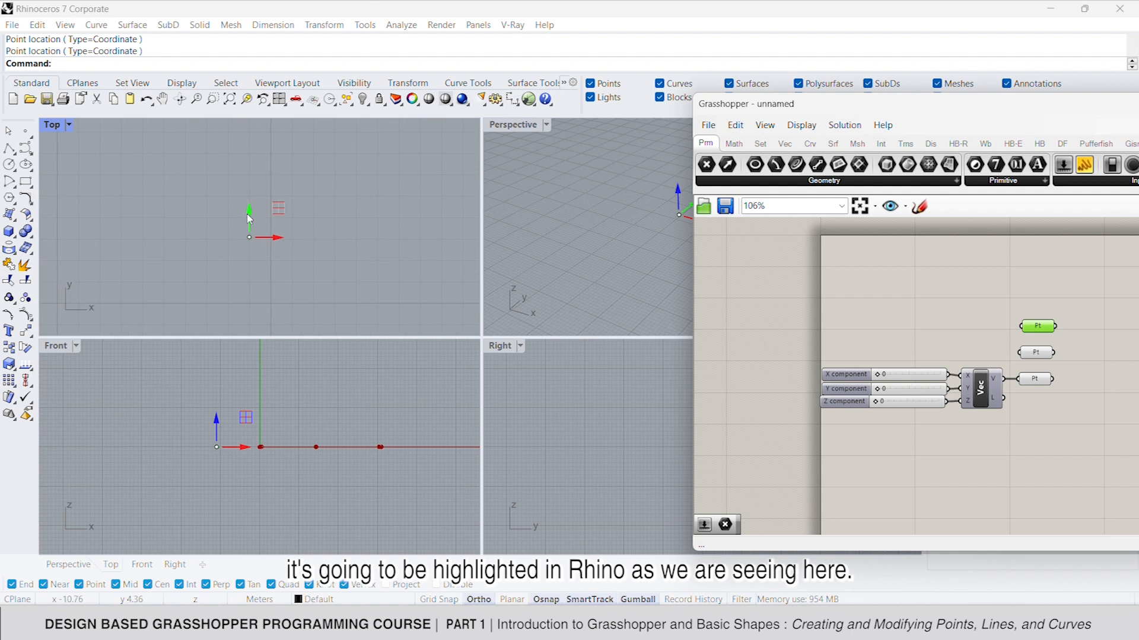
{"action": "scroll", "coordinate": [264, 252], "scroll_direction": "down", "scroll_amount": 5}
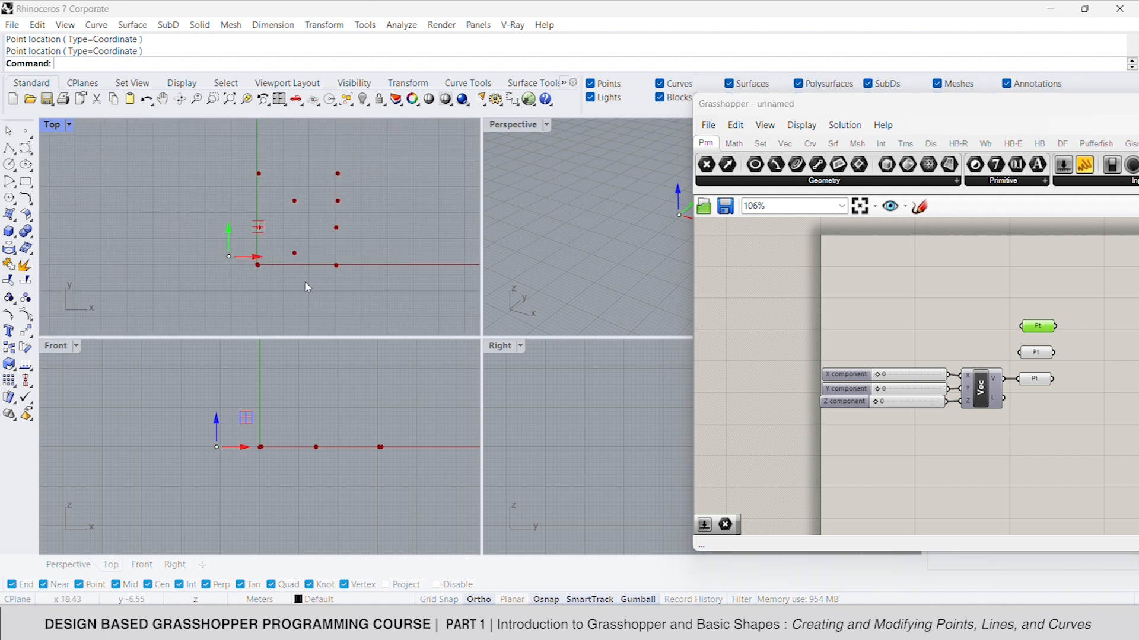
Step: Set the vector's X component slider to 38 and its Y component slider to 19
{"action": "left_click", "coordinate": [1039, 380]}
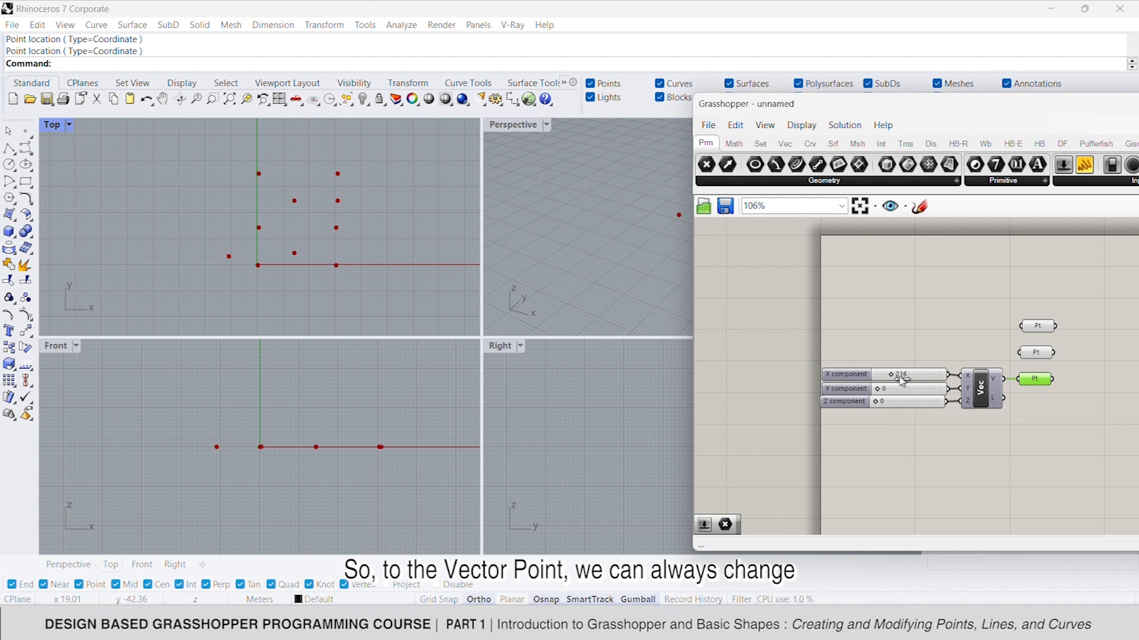
{"action": "left_click_drag", "start_coordinate": [876, 376], "coordinate": [882, 379]}
{"action": "left_click", "coordinate": [880, 391]}
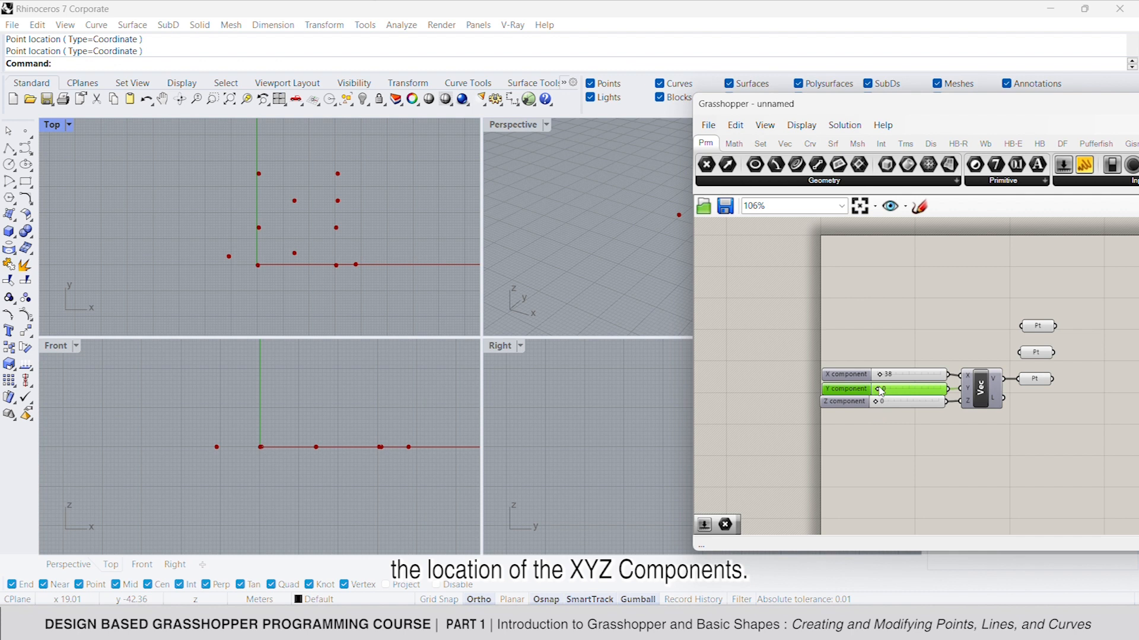
{"action": "left_click", "coordinate": [1031, 382]}
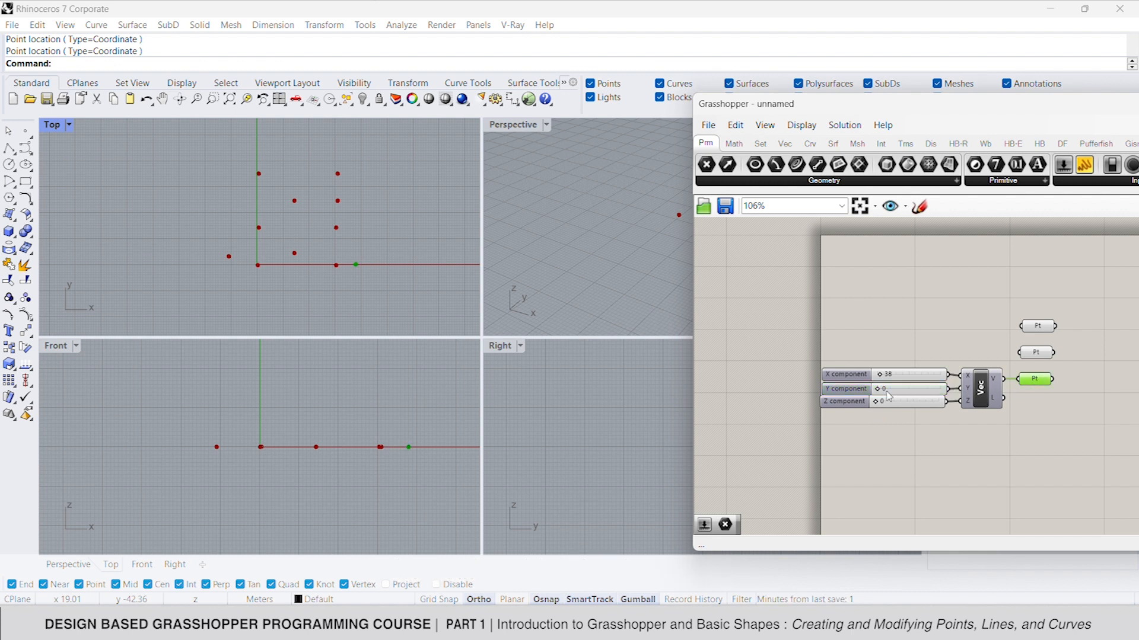
{"action": "left_click_drag", "start_coordinate": [885, 392], "coordinate": [883, 393]}
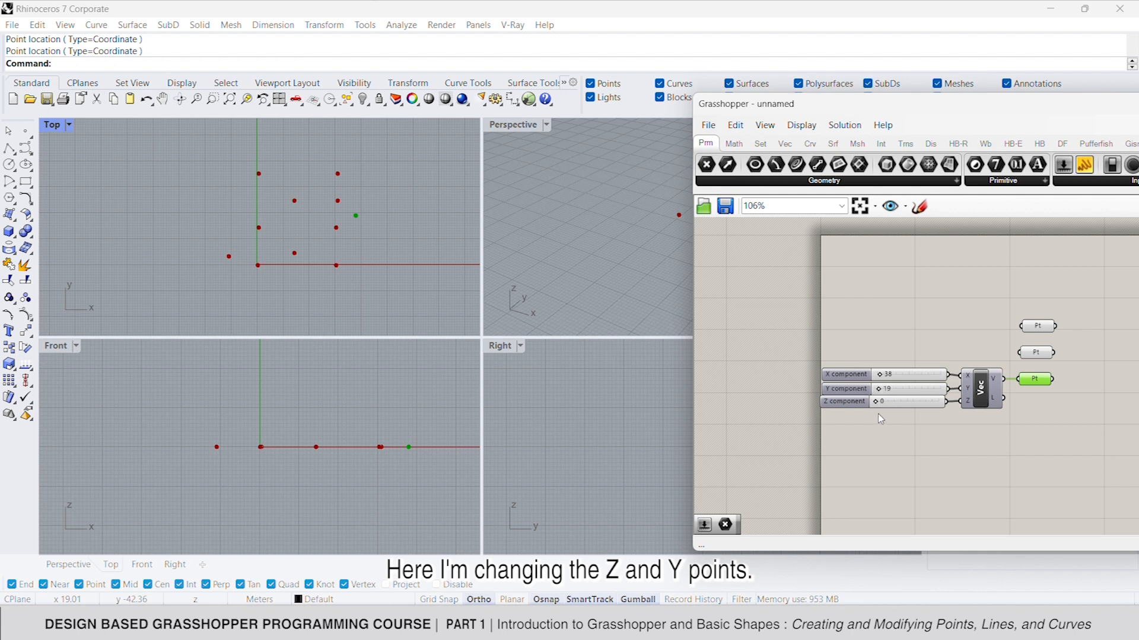
Step: Set the vector's Z component slider to 9 and select its Point parameter to highlight the moved point in Rhino
{"action": "left_click", "coordinate": [878, 403]}
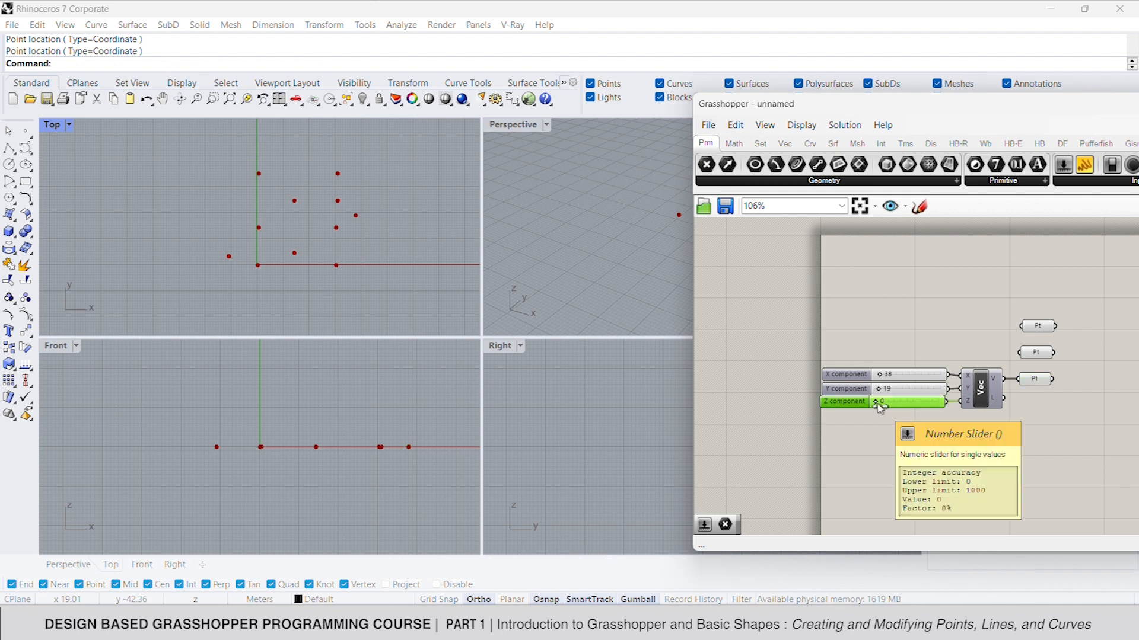
{"action": "left_click_drag", "start_coordinate": [879, 408], "coordinate": [882, 407]}
{"action": "left_click", "coordinate": [1032, 378]}
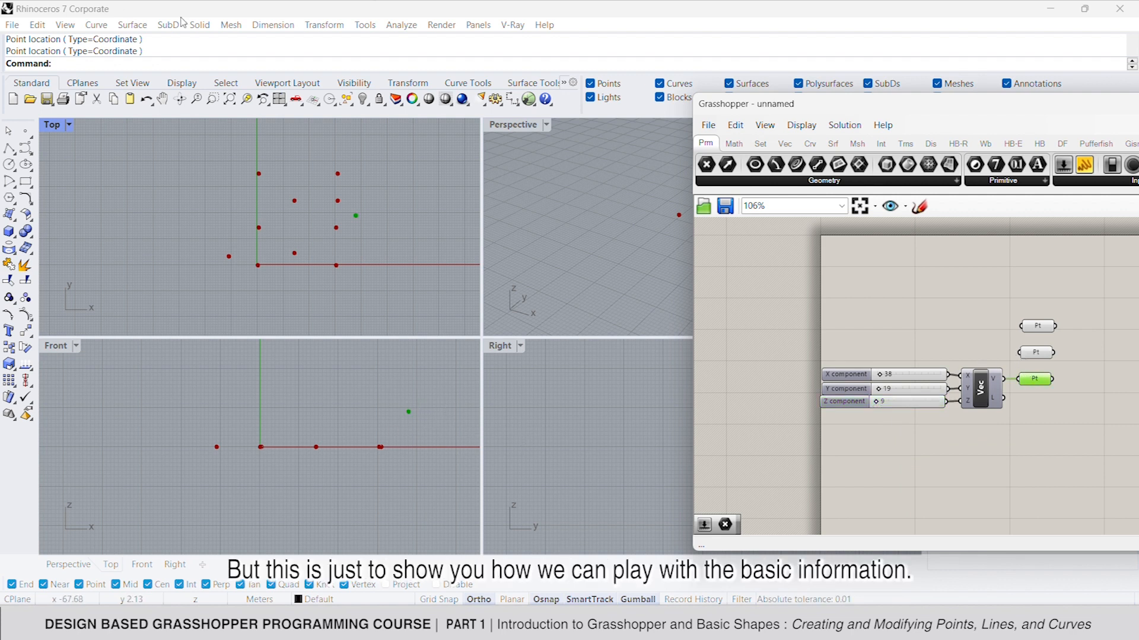
{"action": "left_click", "coordinate": [1045, 460]}
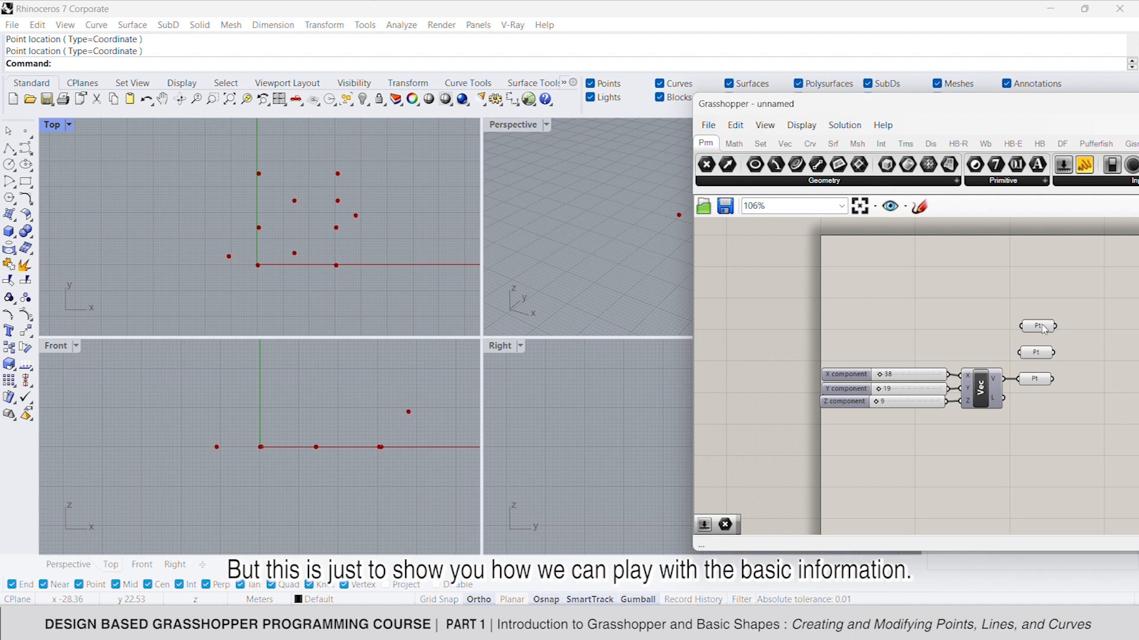
Step: Set the first Point parameter to one new point placed above the X axis in Rhino's Front viewport
{"action": "right_click", "coordinate": [1045, 328]}
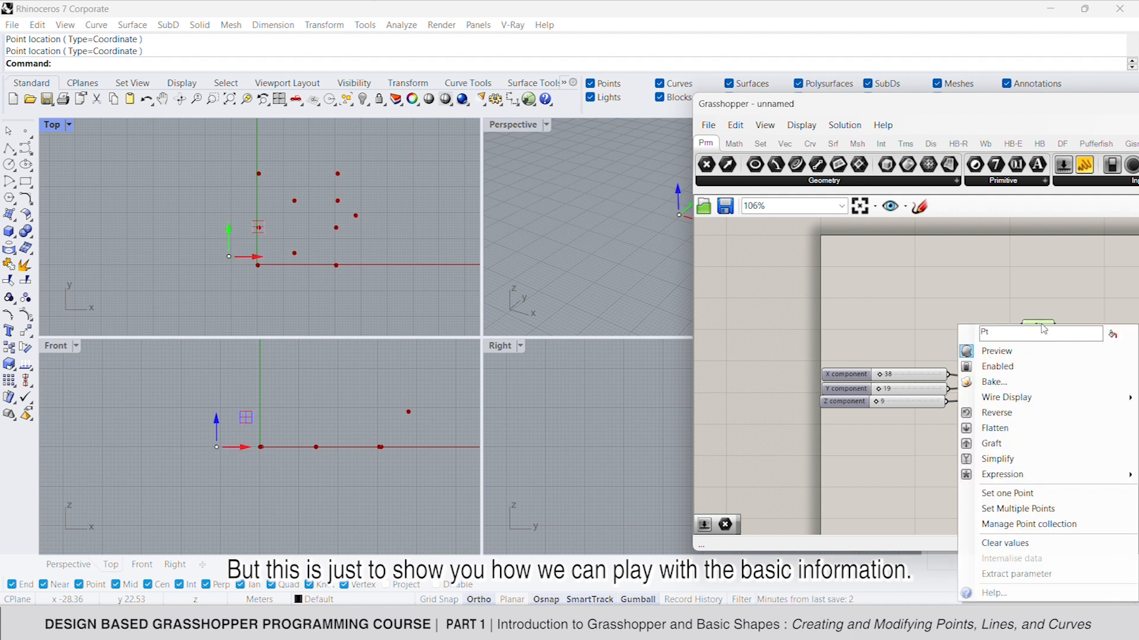
{"action": "left_click", "coordinate": [1040, 493]}
{"action": "left_click", "coordinate": [299, 384]}
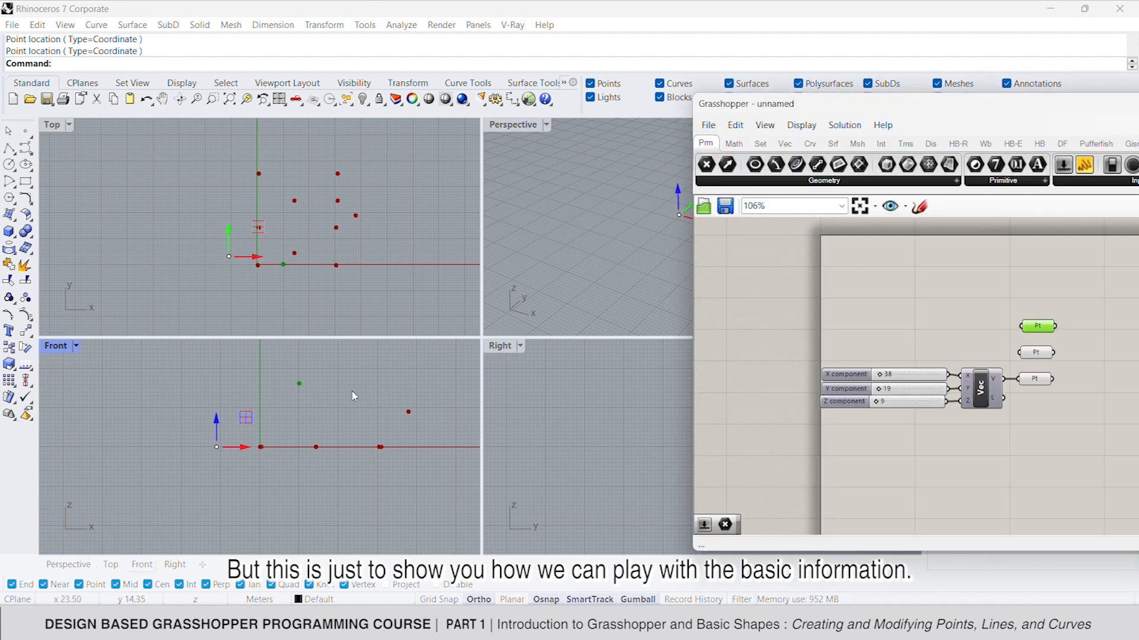
{"action": "left_click", "coordinate": [1068, 324]}
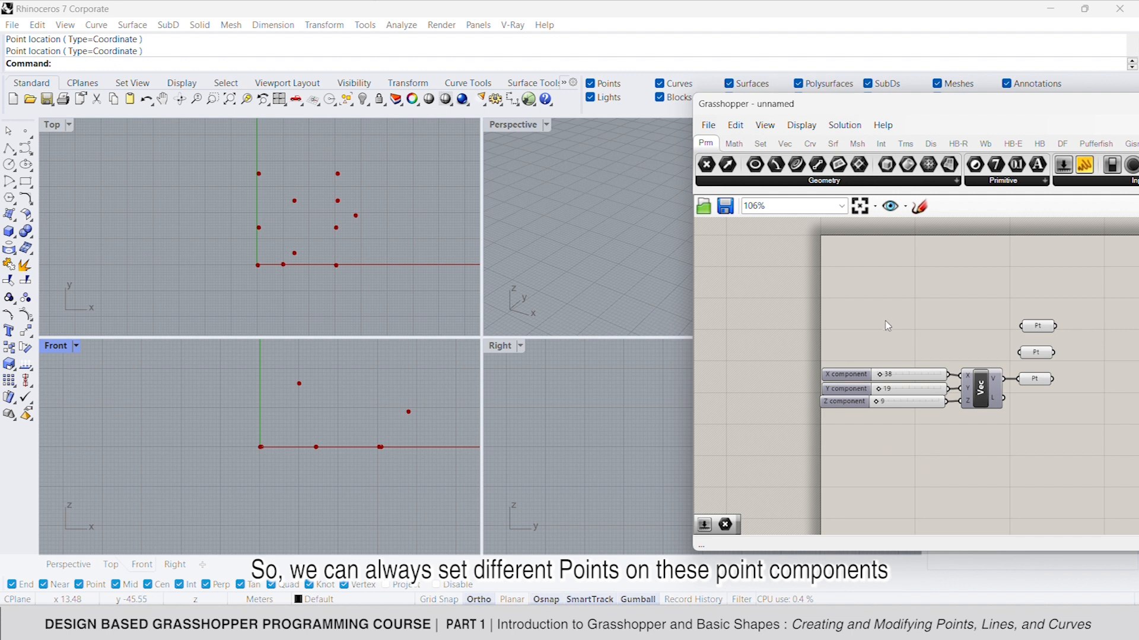
Step: Add a Line parameter to the canvas beside the first Point parameter
{"action": "scroll", "coordinate": [843, 325], "scroll_direction": "down", "scroll_amount": 7}
{"action": "right_click_drag", "start_coordinate": [980, 326], "coordinate": [907, 351]}
{"action": "scroll", "coordinate": [906, 356], "scroll_direction": "up", "scroll_amount": 6}
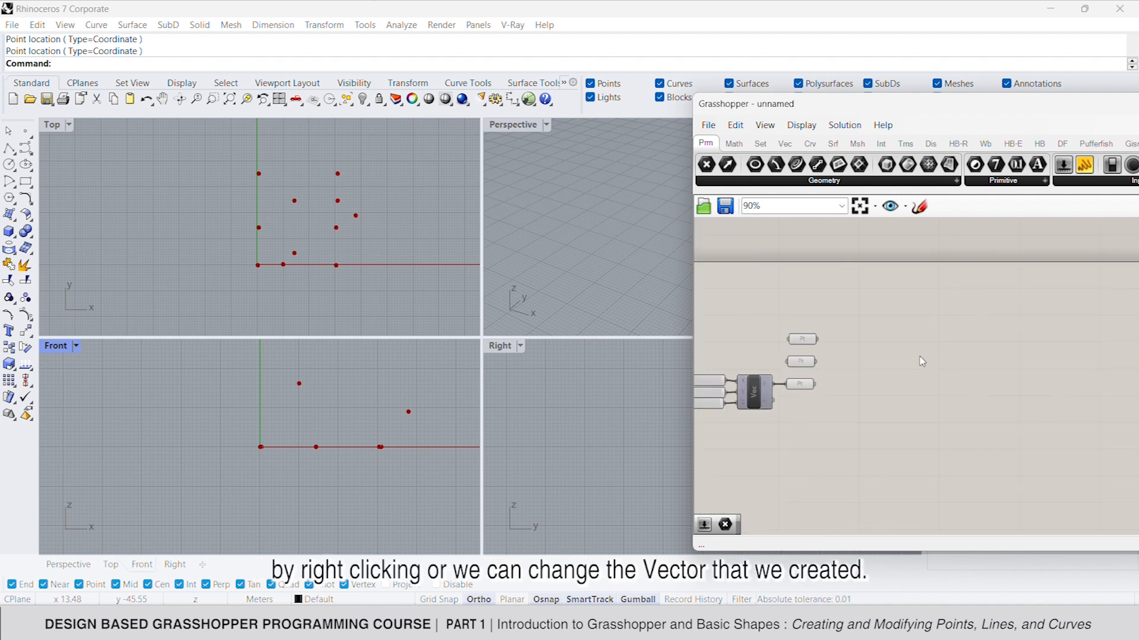
{"action": "scroll", "coordinate": [906, 356], "scroll_direction": "up", "scroll_amount": 2}
{"action": "double_click", "coordinate": [940, 342]}
{"action": "type", "text": "line"}
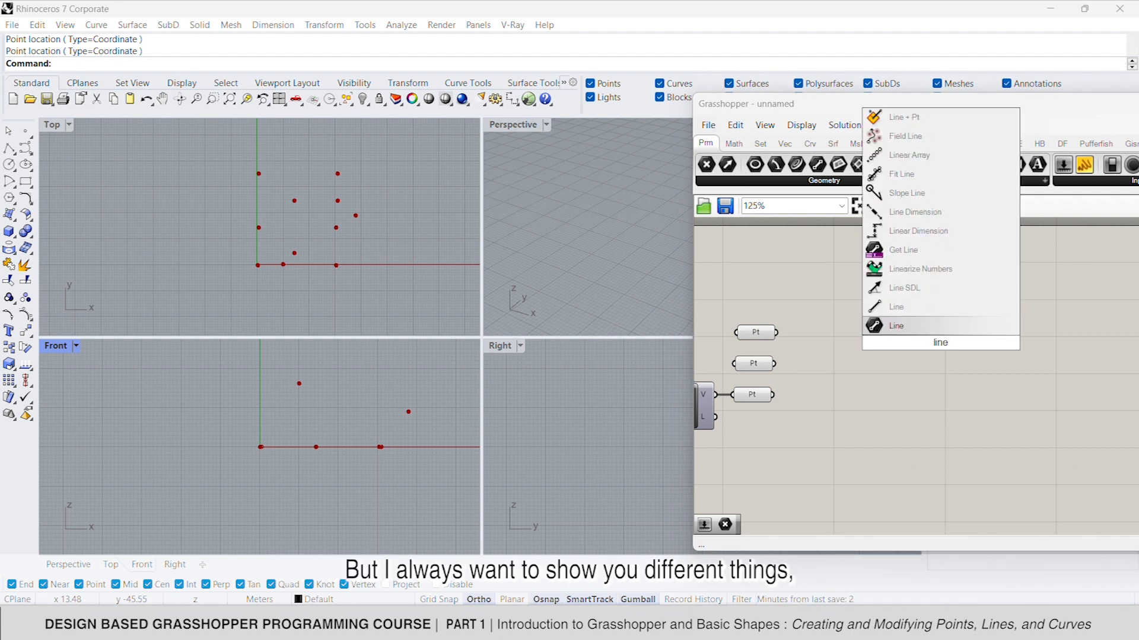
{"action": "key", "text": "Return"}
{"action": "left_click_drag", "start_coordinate": [941, 344], "coordinate": [894, 326]}
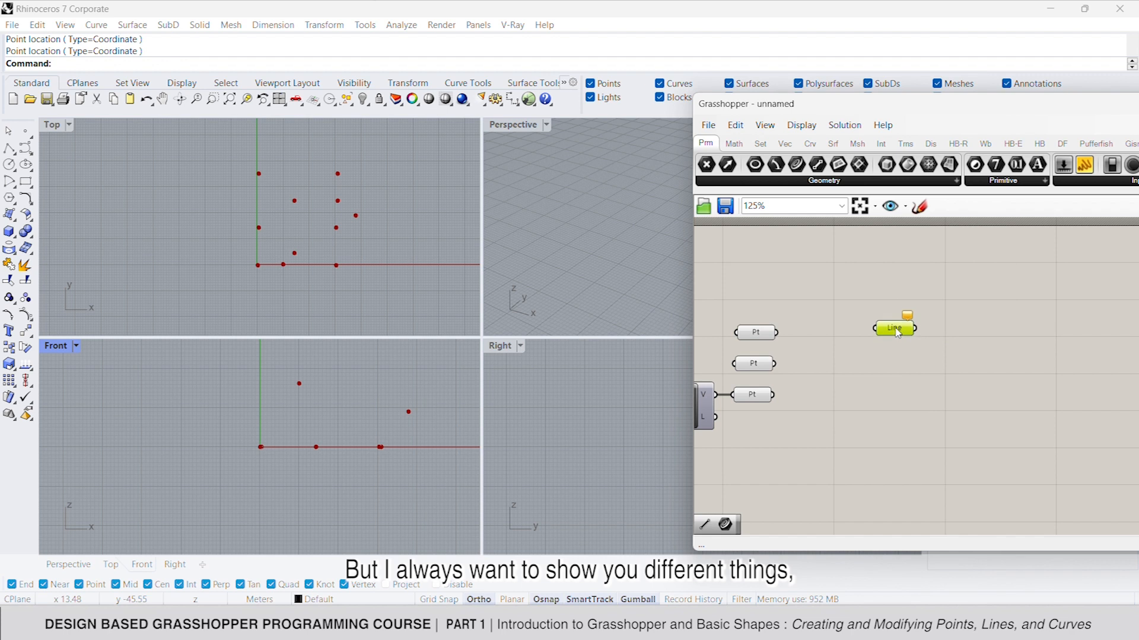
Step: Set one line for the Line parameter, drawn horizontally just below the X axis in the Top viewport, ending at about x 37, y -7
{"action": "scroll", "coordinate": [923, 335], "scroll_direction": "up", "scroll_amount": 1}
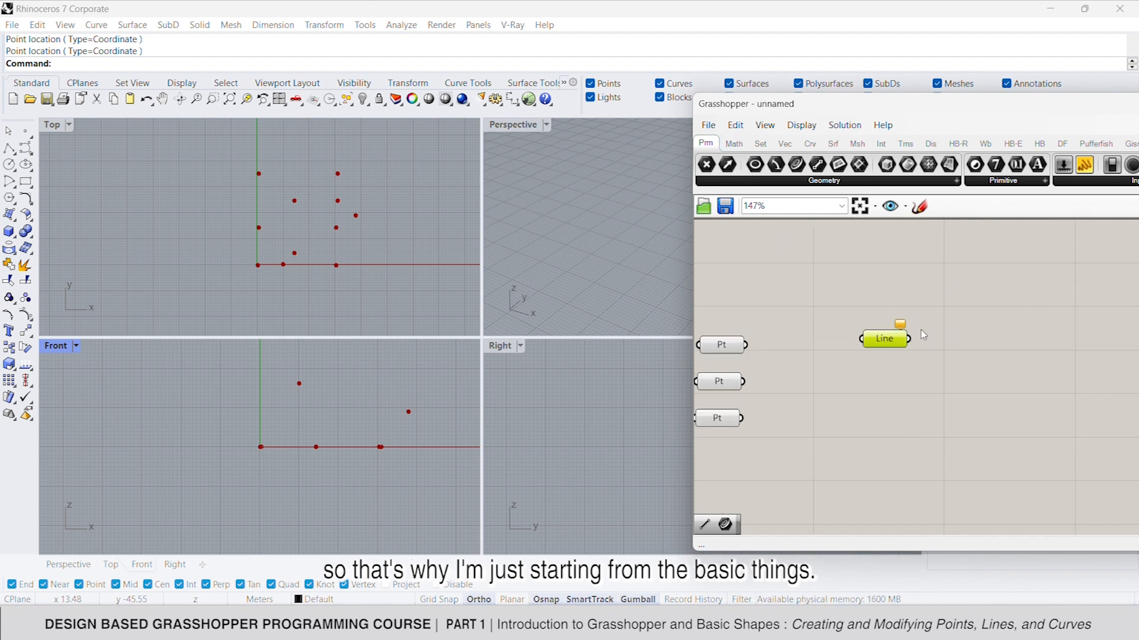
{"action": "right_click", "coordinate": [884, 341]}
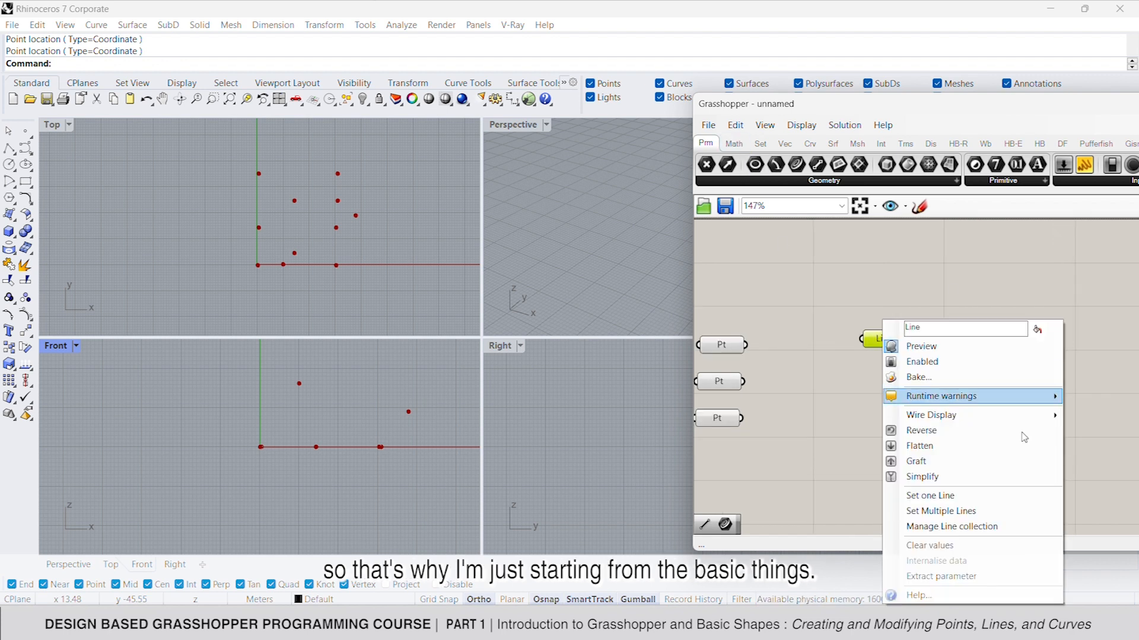
{"action": "left_click", "coordinate": [955, 497]}
{"action": "left_click", "coordinate": [252, 284]}
{"action": "left_click", "coordinate": [355, 284]}
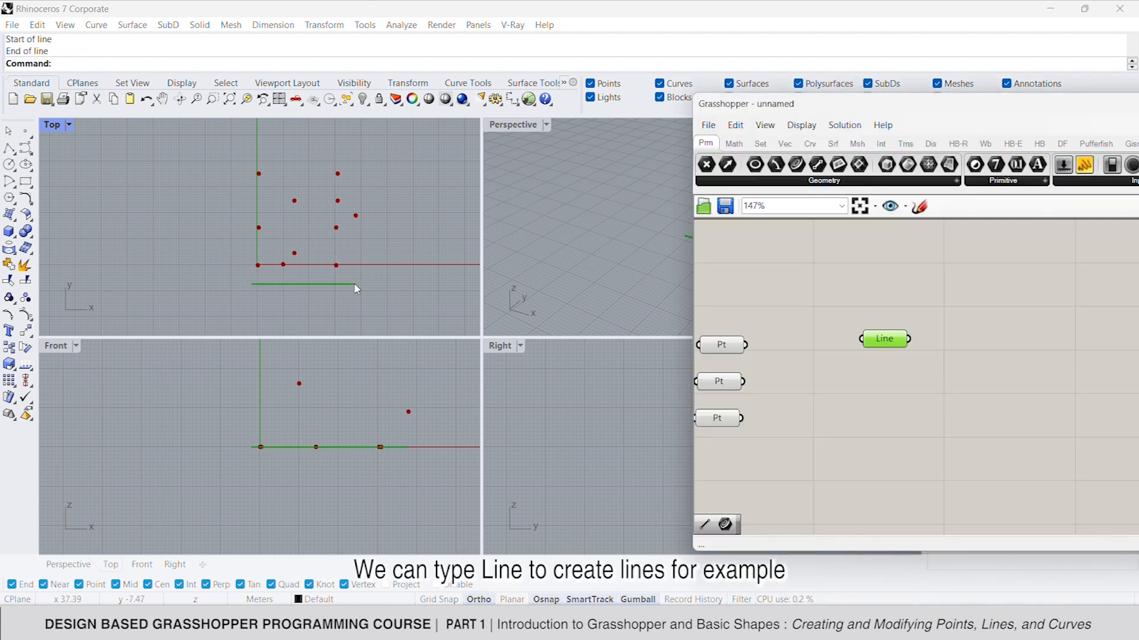
{"action": "left_click", "coordinate": [874, 356]}
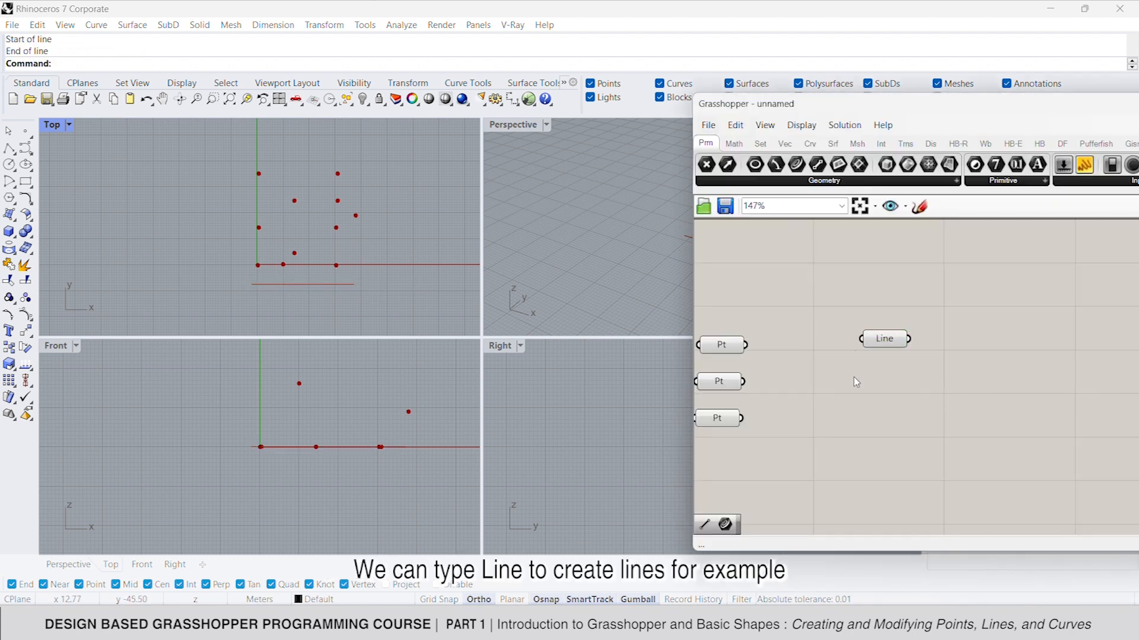
Step: Add a second Line parameter directly below the first one
{"action": "scroll", "coordinate": [856, 381], "scroll_direction": "down", "scroll_amount": 1}
{"action": "double_click", "coordinate": [885, 394]}
{"action": "type", "text": "lu"}
{"action": "key", "text": "BackSpace"}
{"action": "type", "text": "ine"}
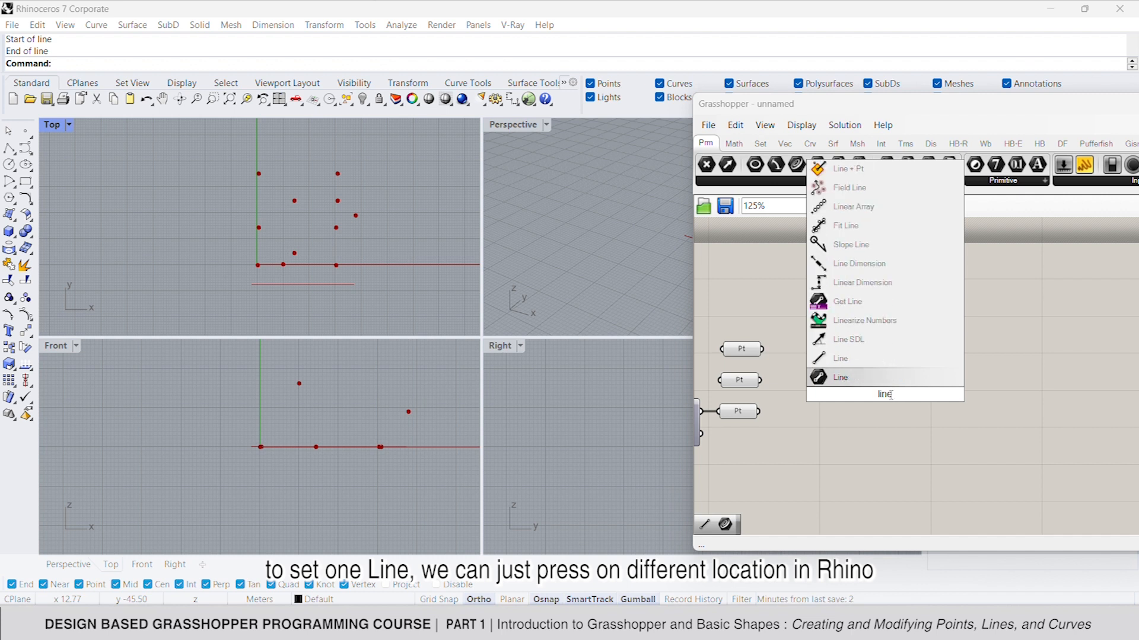
{"action": "left_click", "coordinate": [864, 379]}
{"action": "left_click_drag", "start_coordinate": [894, 400], "coordinate": [886, 371]}
Step: Set multiple lines for the second Line parameter by drawing two separate horizontal lines beyond the points in the Top viewport
{"action": "right_click", "coordinate": [883, 367]}
{"action": "left_click", "coordinate": [943, 511]}
{"action": "scroll", "coordinate": [301, 272], "scroll_direction": "down", "scroll_amount": 4}
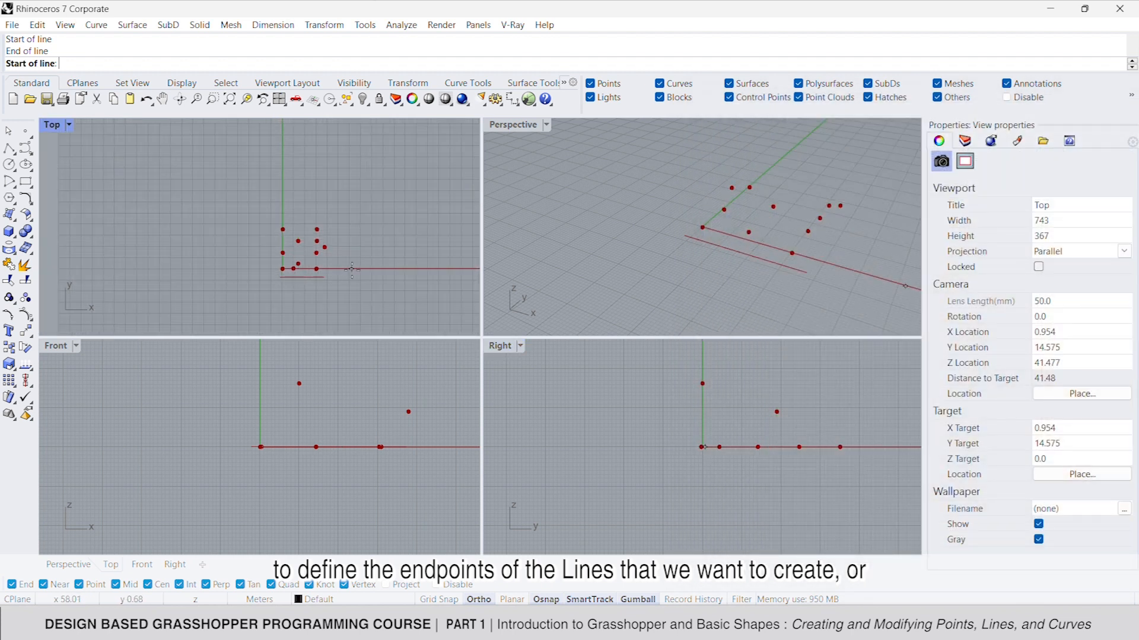
{"action": "left_click", "coordinate": [376, 223]}
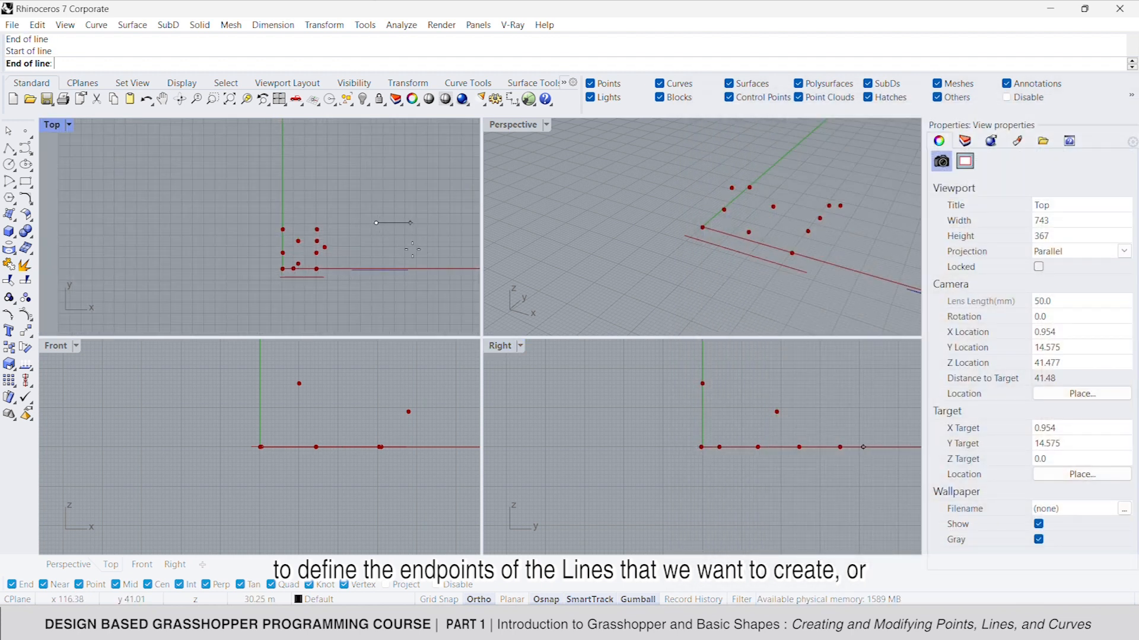
{"action": "left_click", "coordinate": [426, 248]}
{"action": "key", "text": "Return"}
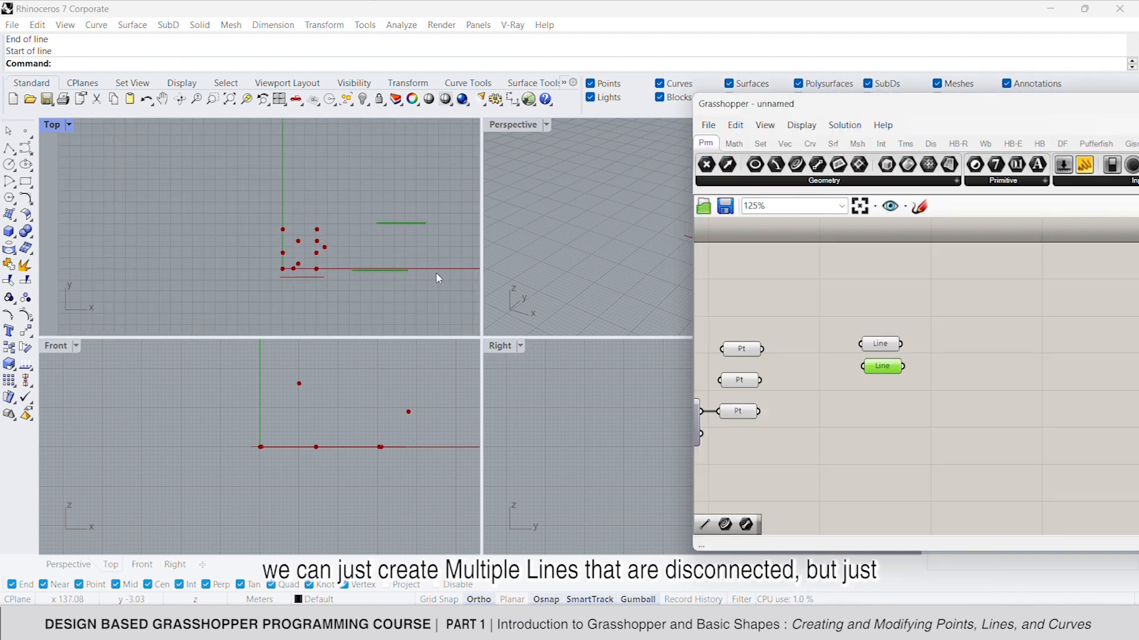
{"action": "scroll", "coordinate": [886, 382], "scroll_direction": "up", "scroll_amount": 1}
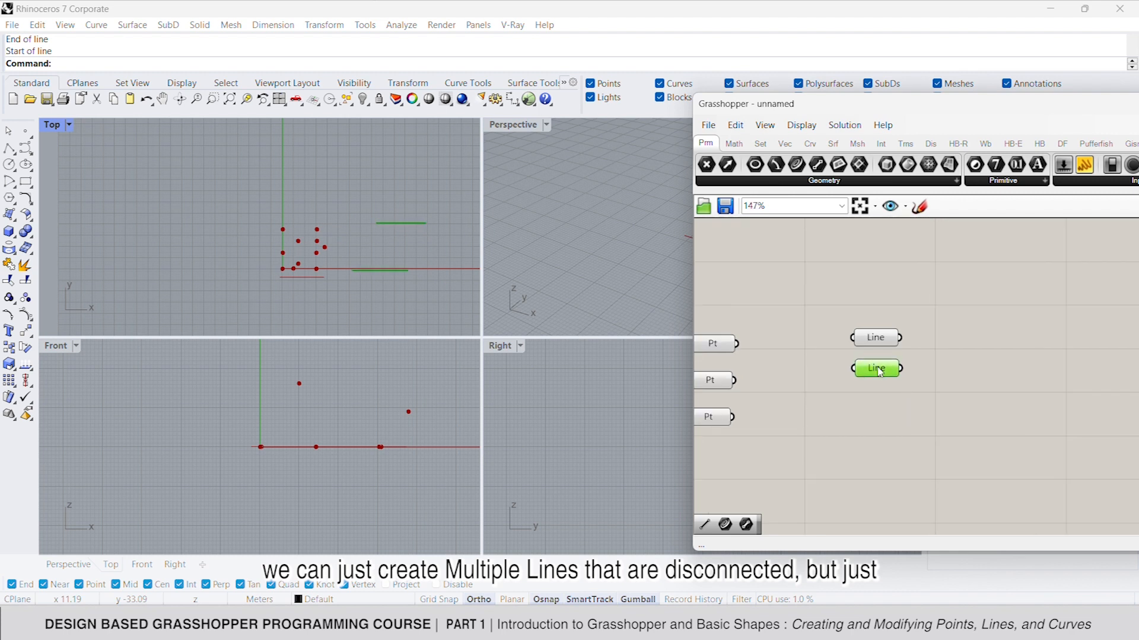
{"action": "left_click", "coordinate": [876, 423]}
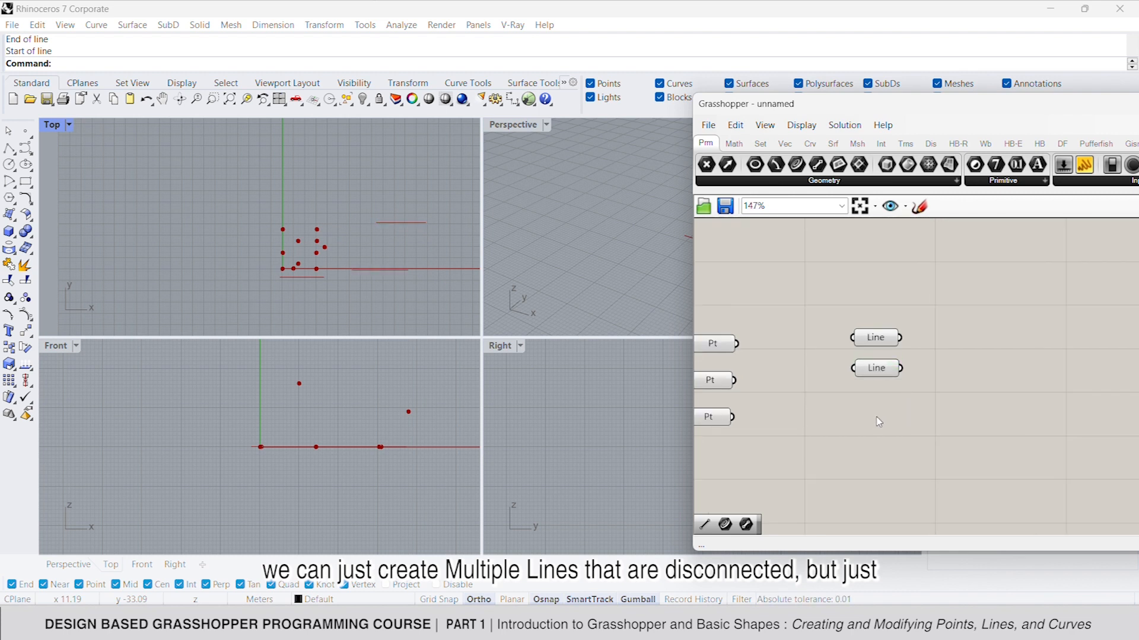
Step: Add a two-point Line component, connecting the vector-driven Point to its A input and the first Point to its B input
{"action": "double_click", "coordinate": [878, 421]}
{"action": "type", "text": "line"}
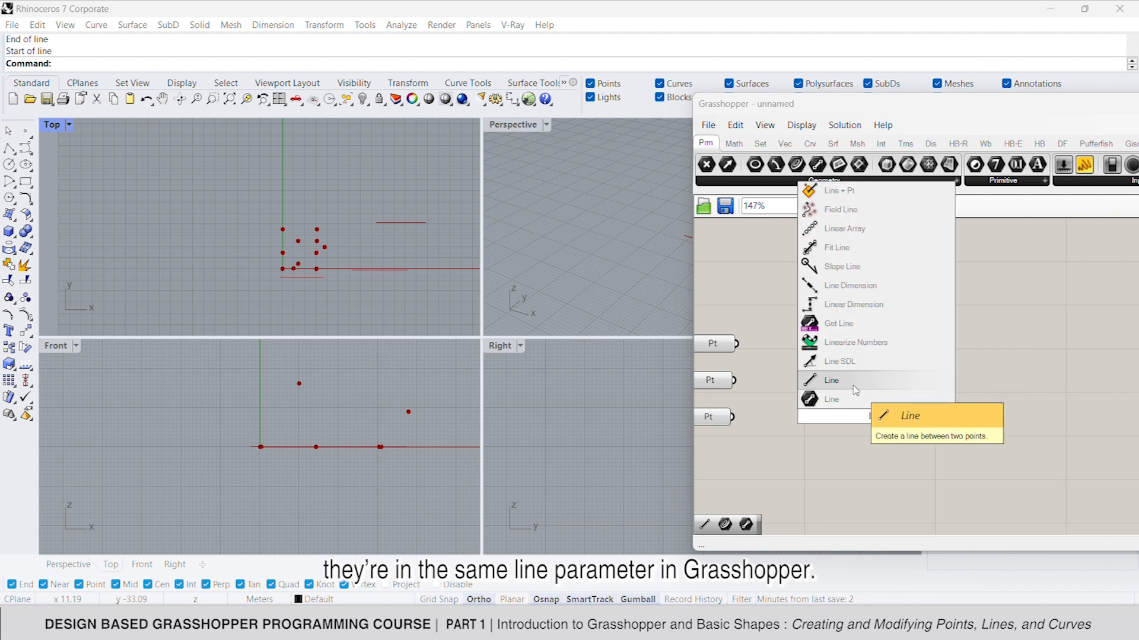
{"action": "left_click", "coordinate": [831, 399]}
{"action": "scroll", "coordinate": [878, 421], "scroll_direction": "down", "scroll_amount": 1}
{"action": "right_click_drag", "start_coordinate": [878, 421], "coordinate": [963, 422]}
{"action": "left_click_drag", "start_coordinate": [967, 419], "coordinate": [875, 430]}
{"action": "left_click_drag", "start_coordinate": [968, 434], "coordinate": [868, 359]}
Step: Set the vector's Y component slider to 14 to relocate the connected line's endpoint, and deselect the Line component
{"action": "scroll", "coordinate": [306, 258], "scroll_direction": "up", "scroll_amount": 10}
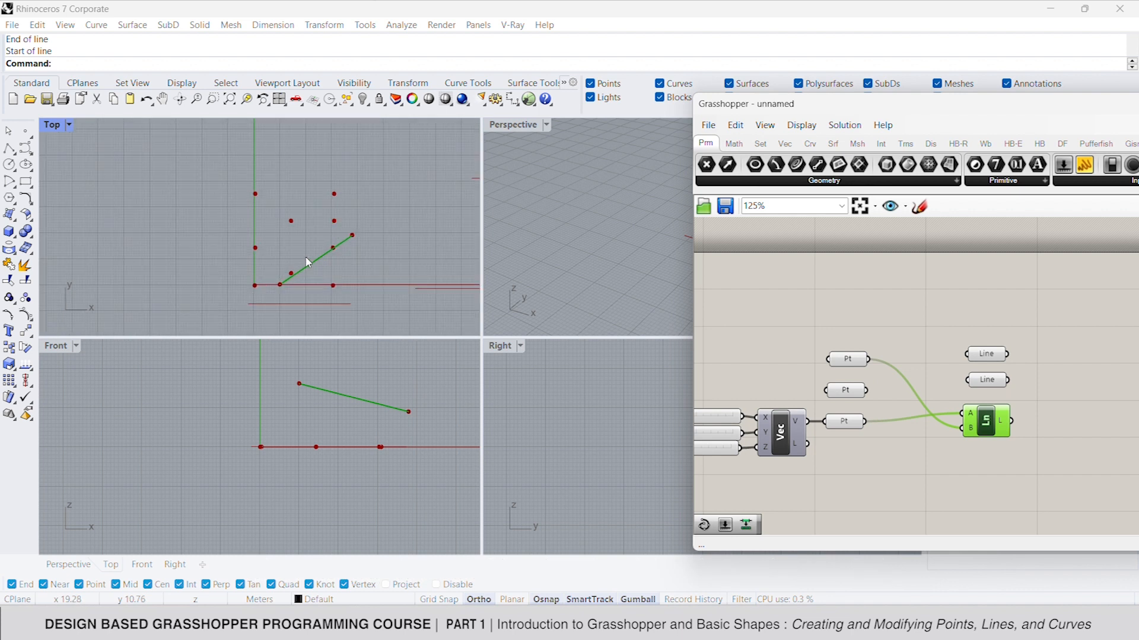
{"action": "scroll", "coordinate": [884, 409], "scroll_direction": "up", "scroll_amount": 4}
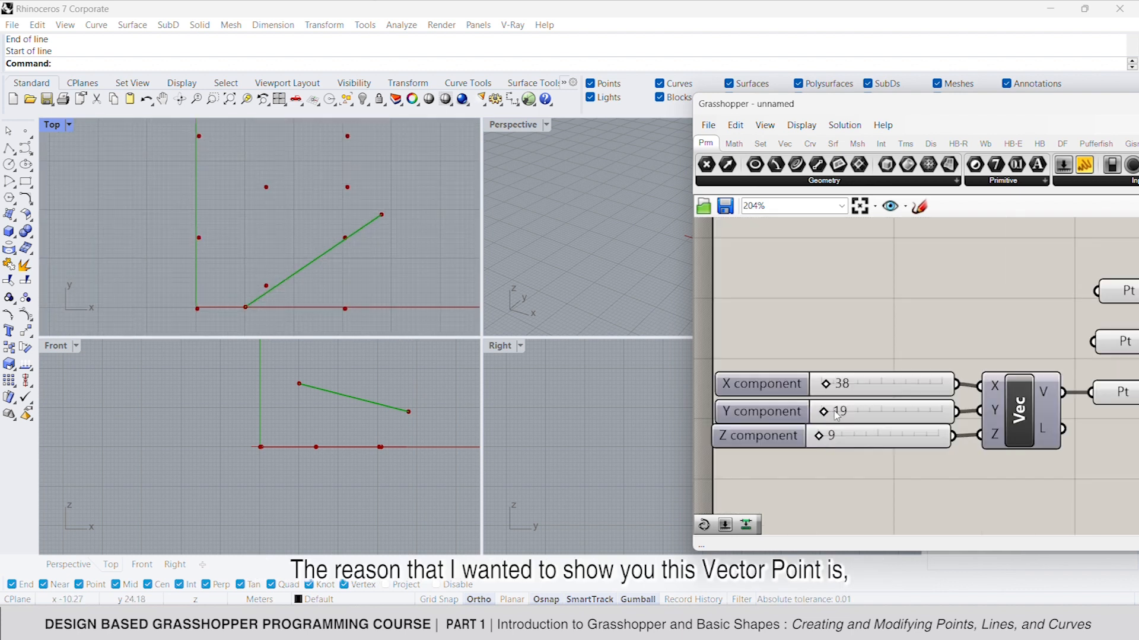
{"action": "left_click_drag", "start_coordinate": [826, 412], "coordinate": [820, 438]}
{"action": "scroll", "coordinate": [262, 258], "scroll_direction": "down", "scroll_amount": 10}
{"action": "right_click_drag", "start_coordinate": [323, 250], "coordinate": [226, 220]}
{"action": "scroll", "coordinate": [207, 214], "scroll_direction": "up", "scroll_amount": 2}
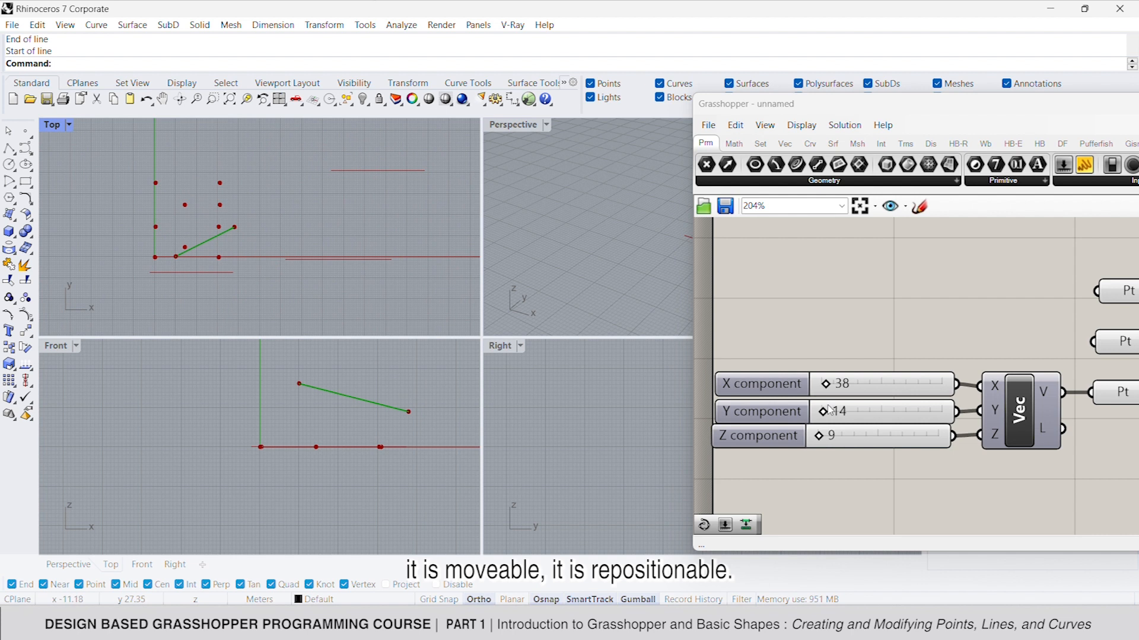
{"action": "scroll", "coordinate": [793, 318], "scroll_direction": "down", "scroll_amount": 6}
{"action": "scroll", "coordinate": [952, 355], "scroll_direction": "up", "scroll_amount": 4}
{"action": "left_click", "coordinate": [1003, 344]}
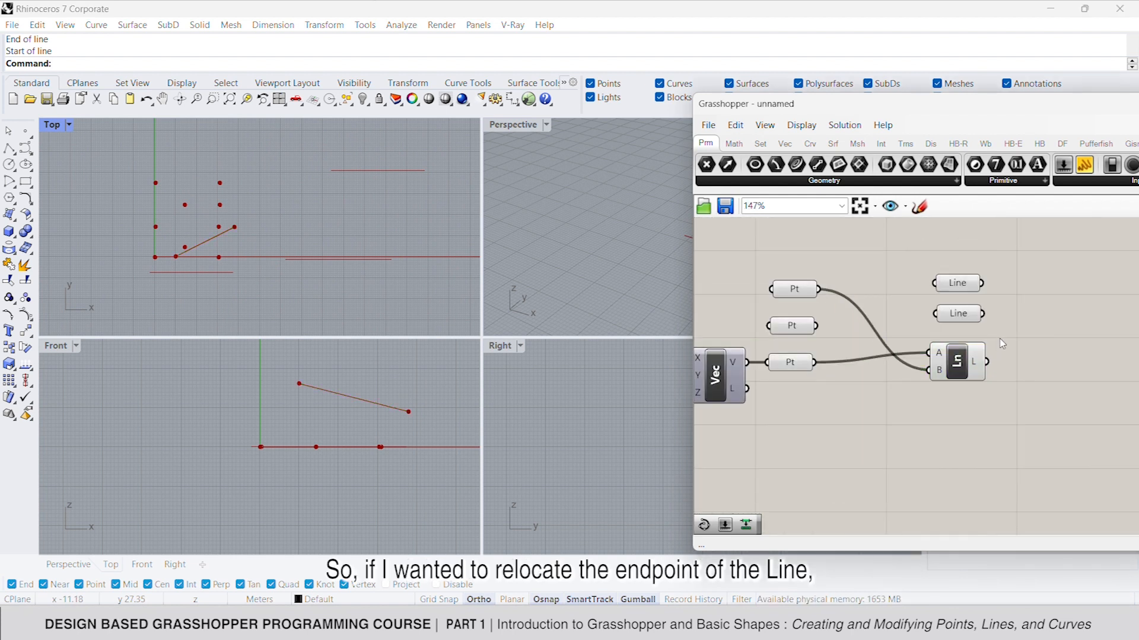
Step: Add a PolyLine component below the two-point Line component
{"action": "left_click_drag", "start_coordinate": [1011, 265], "coordinate": [932, 403]}
{"action": "left_click", "coordinate": [1007, 418]}
{"action": "right_click_drag", "start_coordinate": [1011, 408], "coordinate": [988, 369]}
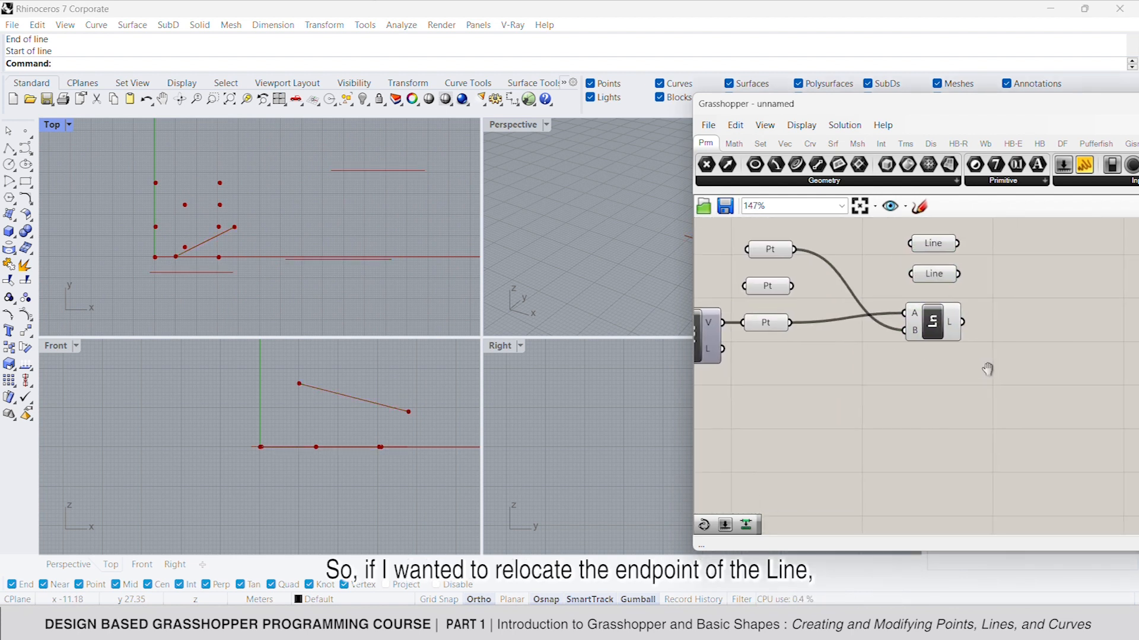
{"action": "double_click", "coordinate": [954, 407]}
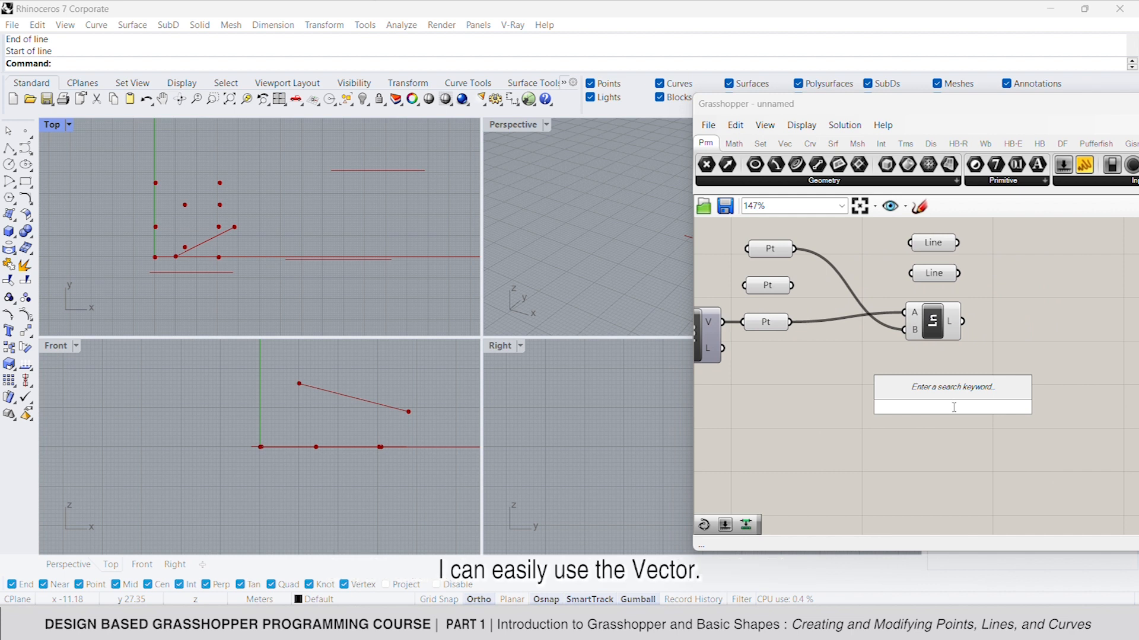
{"action": "type", "text": "polyl"}
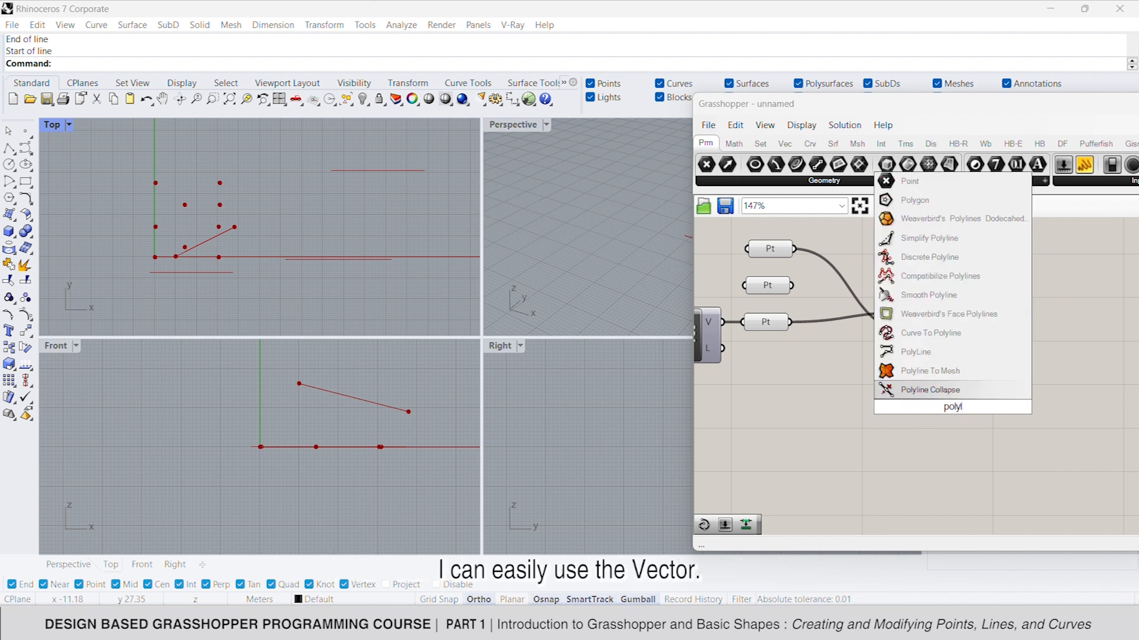
{"action": "key", "text": "BackSpace"}
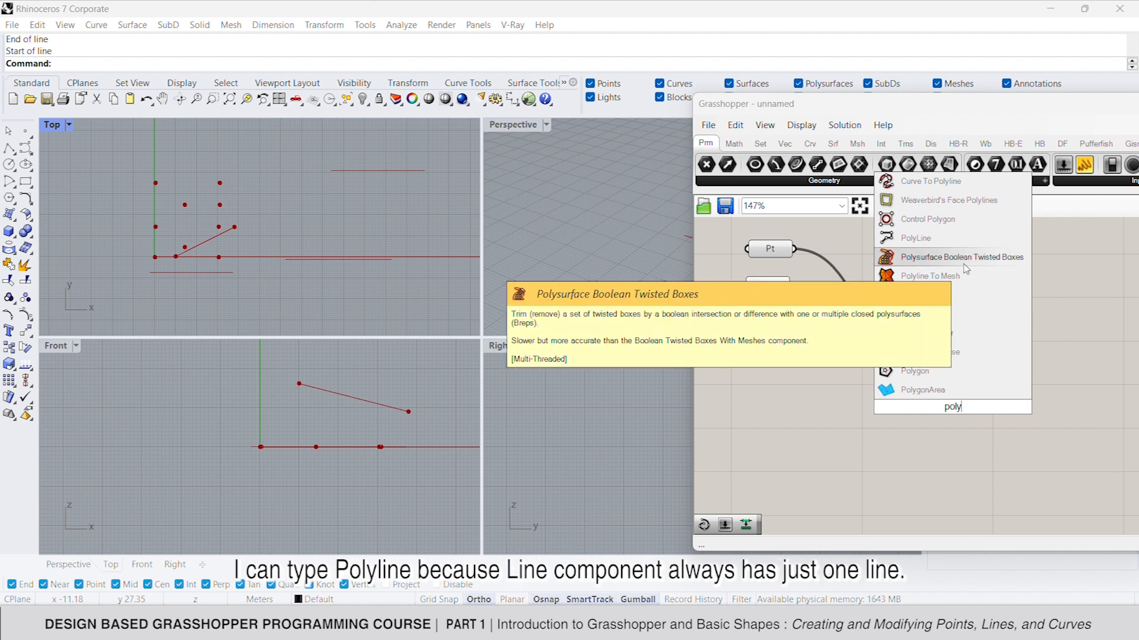
{"action": "left_click", "coordinate": [949, 240]}
{"action": "mouse_move", "coordinate": [965, 423]}
{"action": "right_mouse_down"}
{"action": "mouse_move", "coordinate": [992, 427]}
{"action": "mouse_move", "coordinate": [957, 440]}
{"action": "right_mouse_up"}
{"action": "scroll", "coordinate": [949, 445], "scroll_direction": "down", "scroll_amount": 2}
{"action": "scroll", "coordinate": [943, 449], "scroll_direction": "up", "scroll_amount": 1}
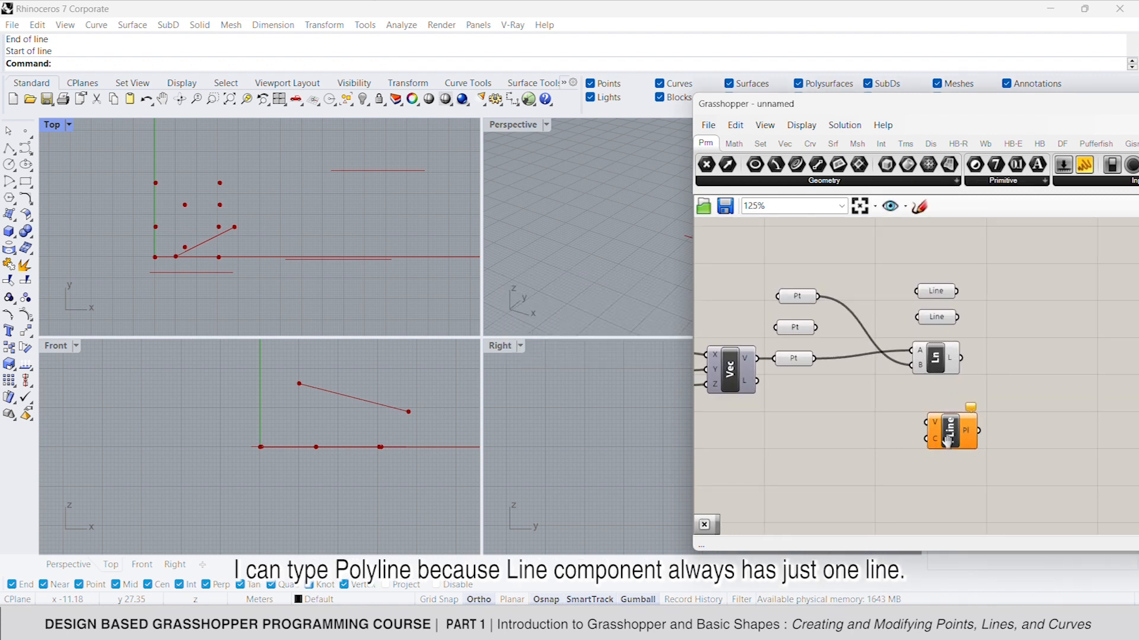
Step: Connect the second Point parameter, holding multiple points, to the PolyLine's V input and select the component to highlight its polyline
{"action": "left_click_drag", "start_coordinate": [935, 433], "coordinate": [830, 343]}
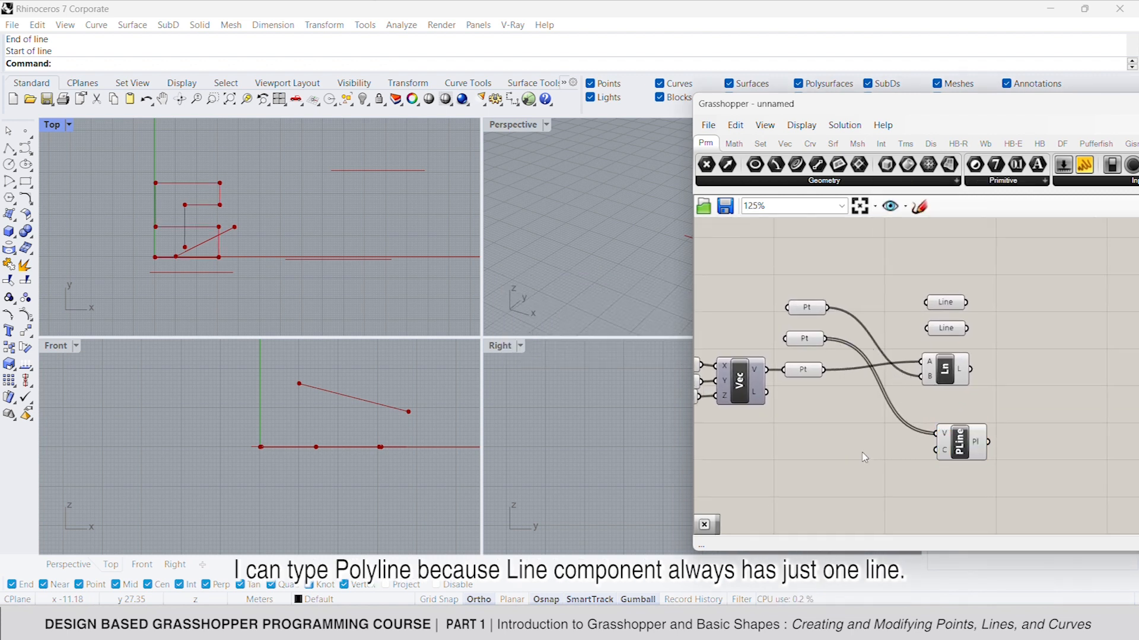
{"action": "left_click", "coordinate": [964, 431]}
{"action": "scroll", "coordinate": [162, 224], "scroll_direction": "up", "scroll_amount": 4}
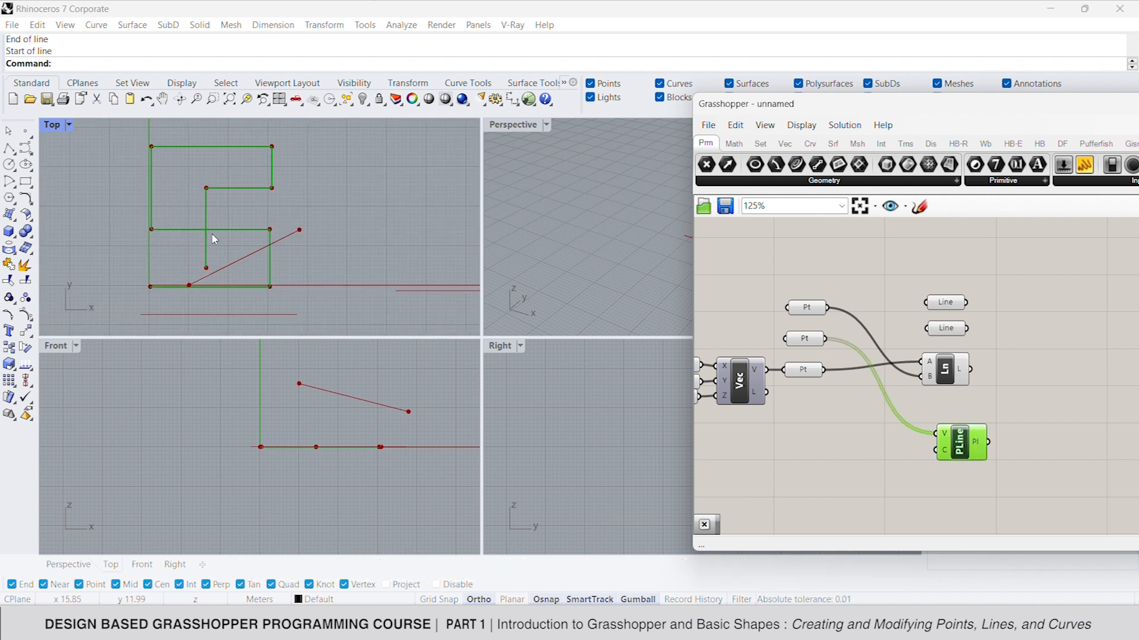
{"action": "mouse_move", "coordinate": [792, 450]}
{"action": "right_mouse_down"}
{"action": "mouse_move", "coordinate": [805, 453]}
{"action": "mouse_move", "coordinate": [794, 446]}
{"action": "right_mouse_up"}
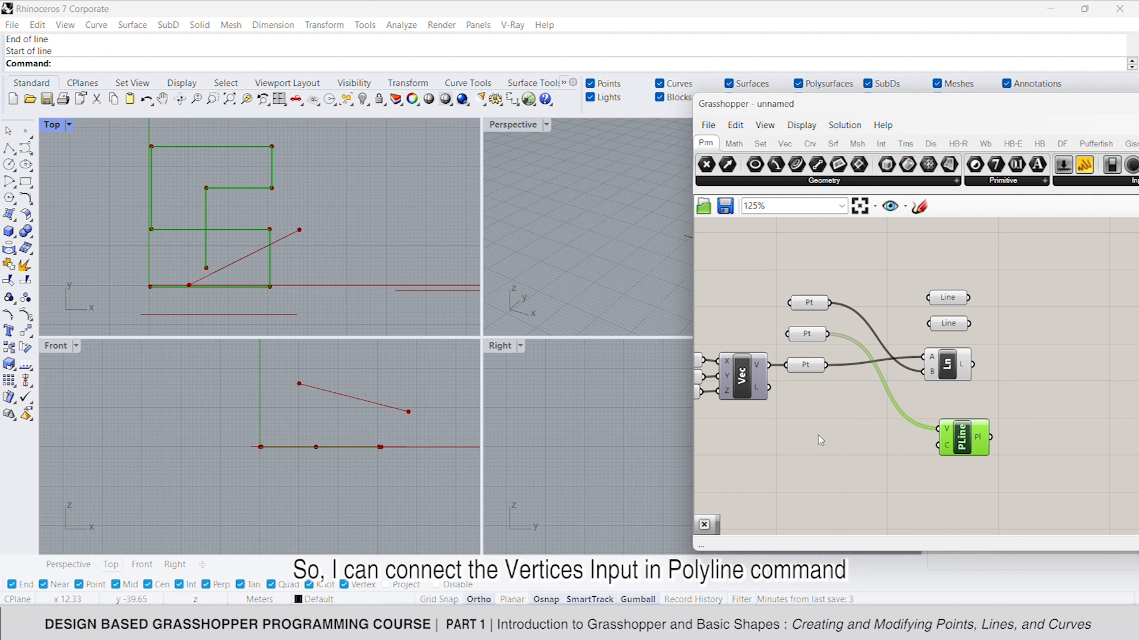
{"action": "scroll", "coordinate": [824, 443], "scroll_direction": "down", "scroll_amount": 1}
{"action": "right_click_drag", "start_coordinate": [875, 449], "coordinate": [770, 422]}
{"action": "right_click_drag", "start_coordinate": [843, 432], "coordinate": [896, 434]}
{"action": "left_click_drag", "start_coordinate": [896, 421], "coordinate": [886, 409]}
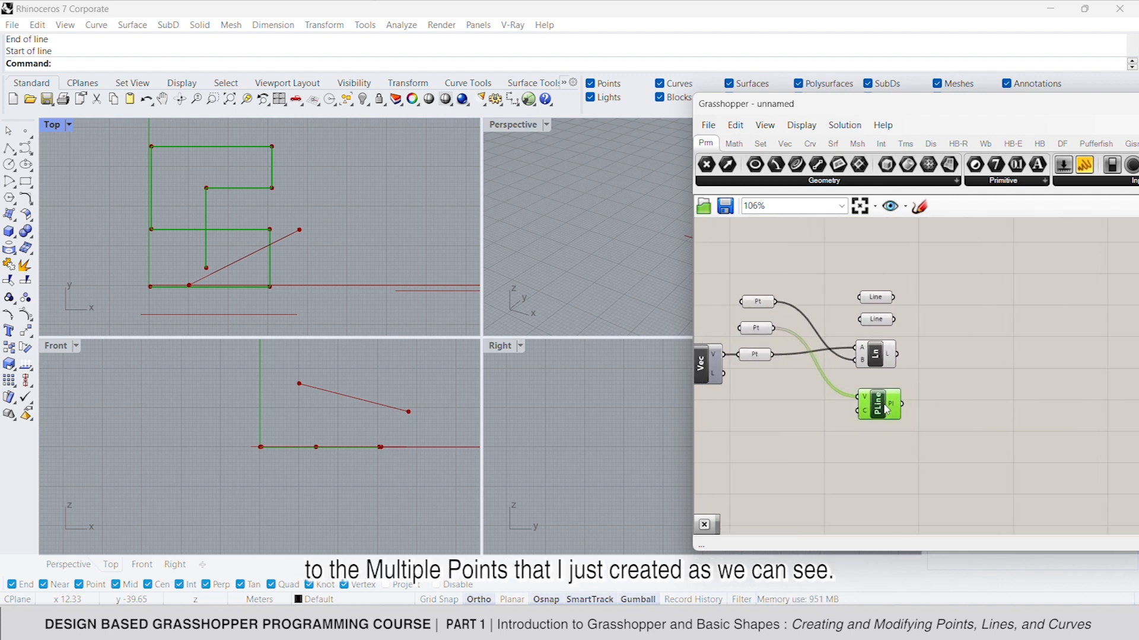
Step: Add a Curve parameter to the canvas beside the Line components
{"action": "left_click", "coordinate": [886, 472]}
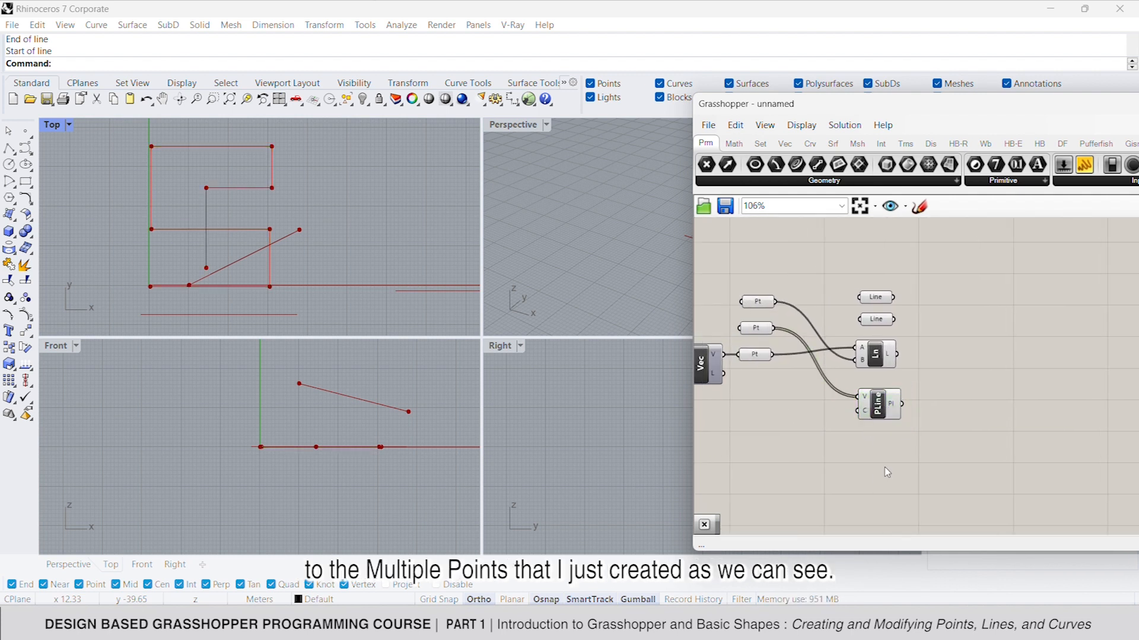
{"action": "double_click", "coordinate": [886, 472]}
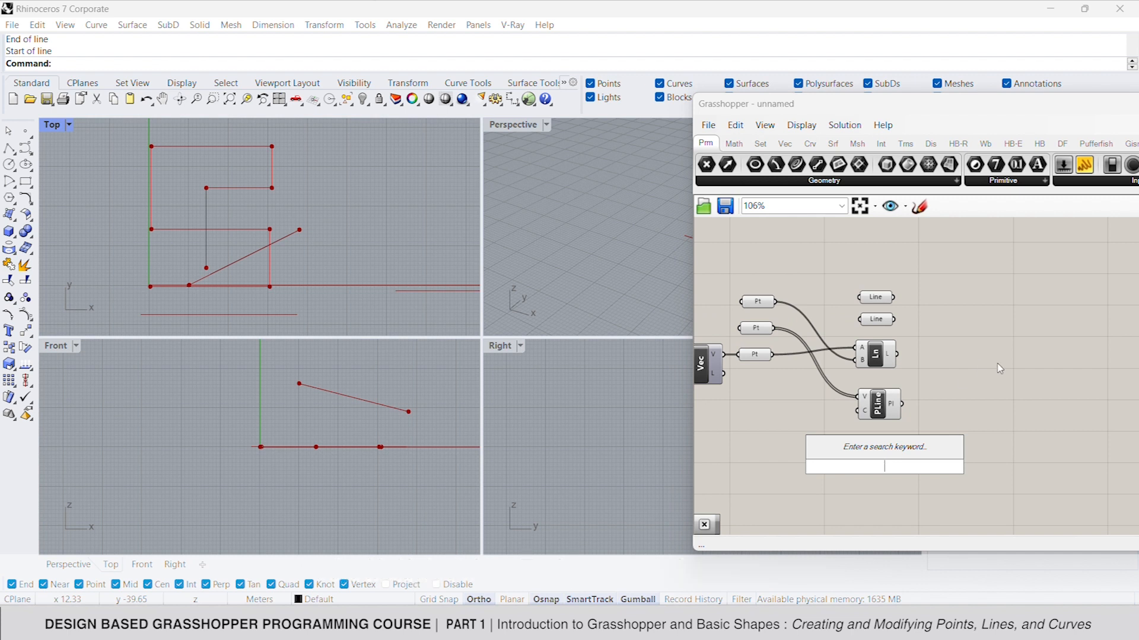
{"action": "double_click", "coordinate": [1009, 350]}
{"action": "type", "text": "curve"}
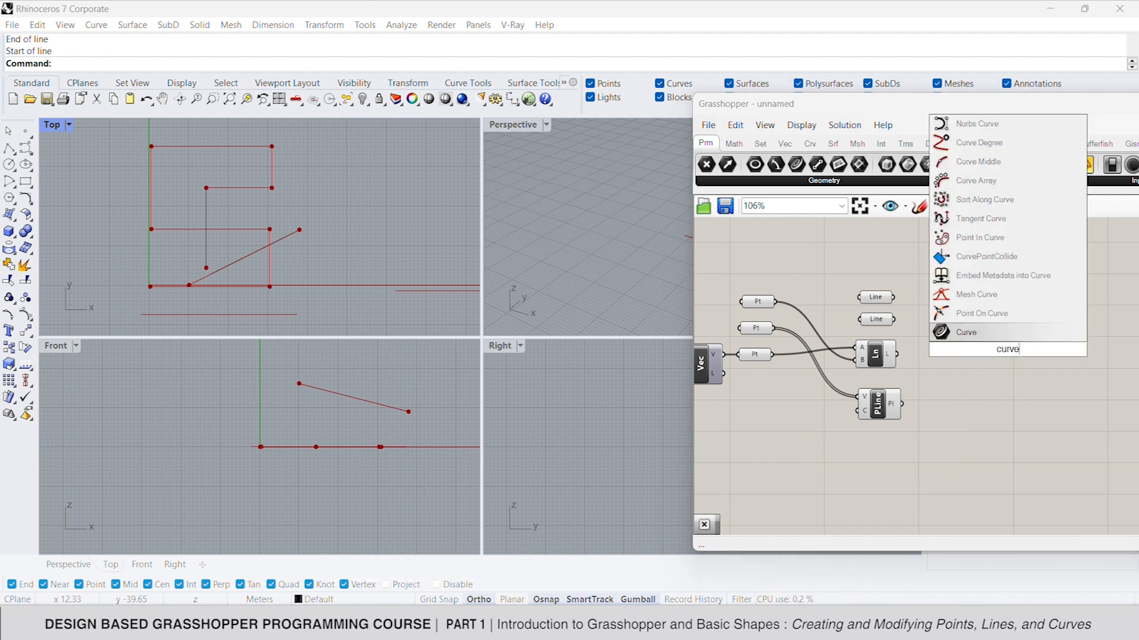
{"action": "key", "text": "Return"}
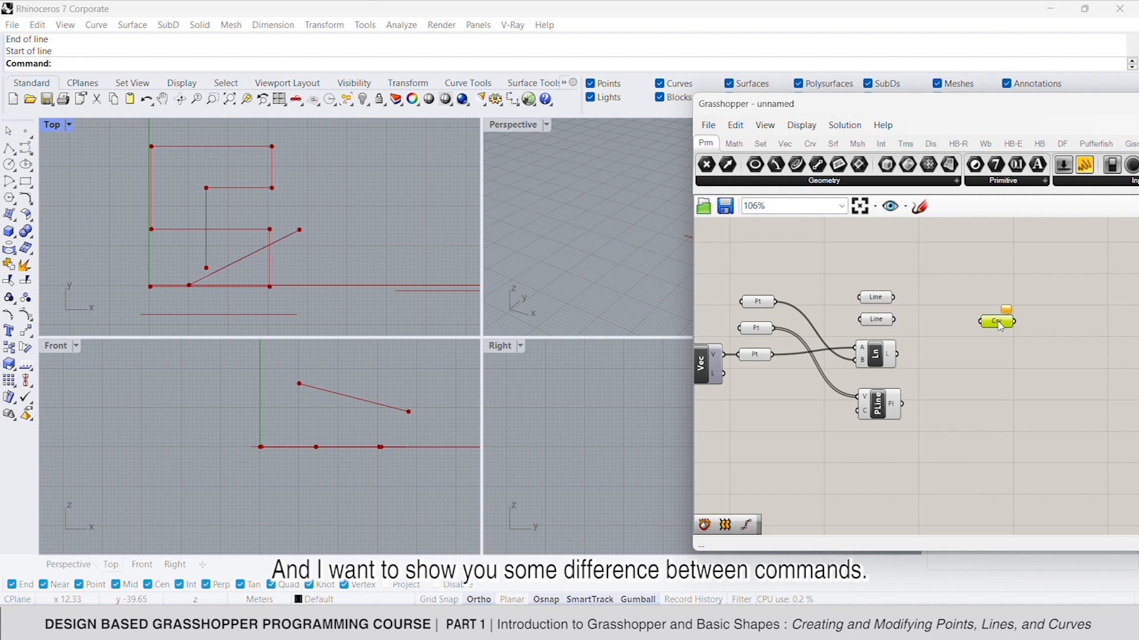
{"action": "right_click", "coordinate": [1002, 332]}
{"action": "left_click", "coordinate": [1007, 497]}
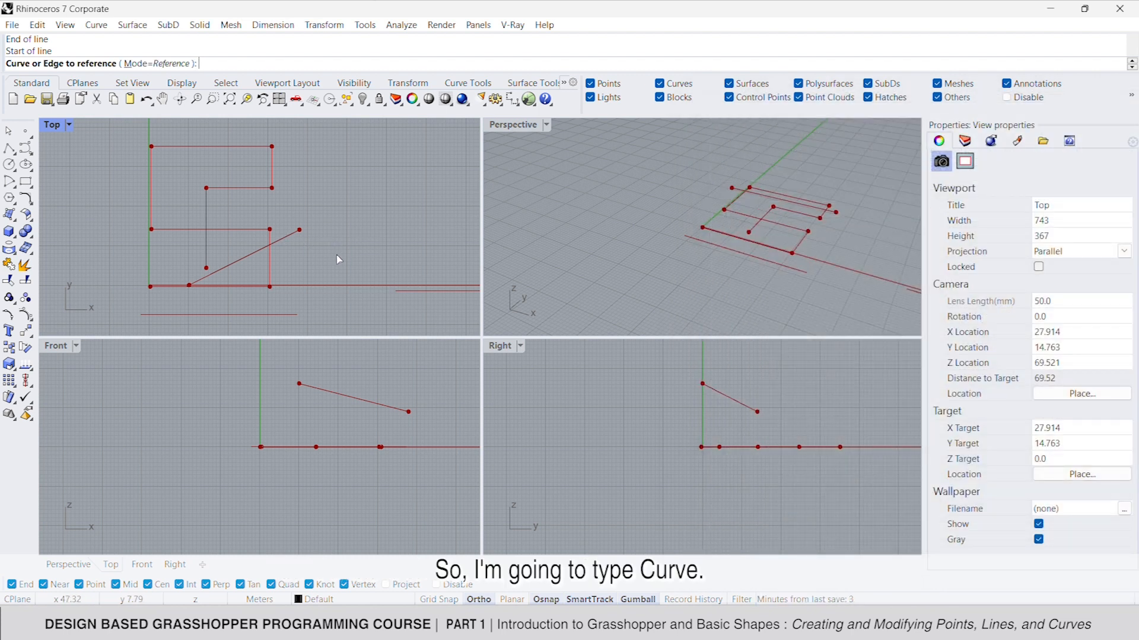
{"action": "key", "text": "Escape"}
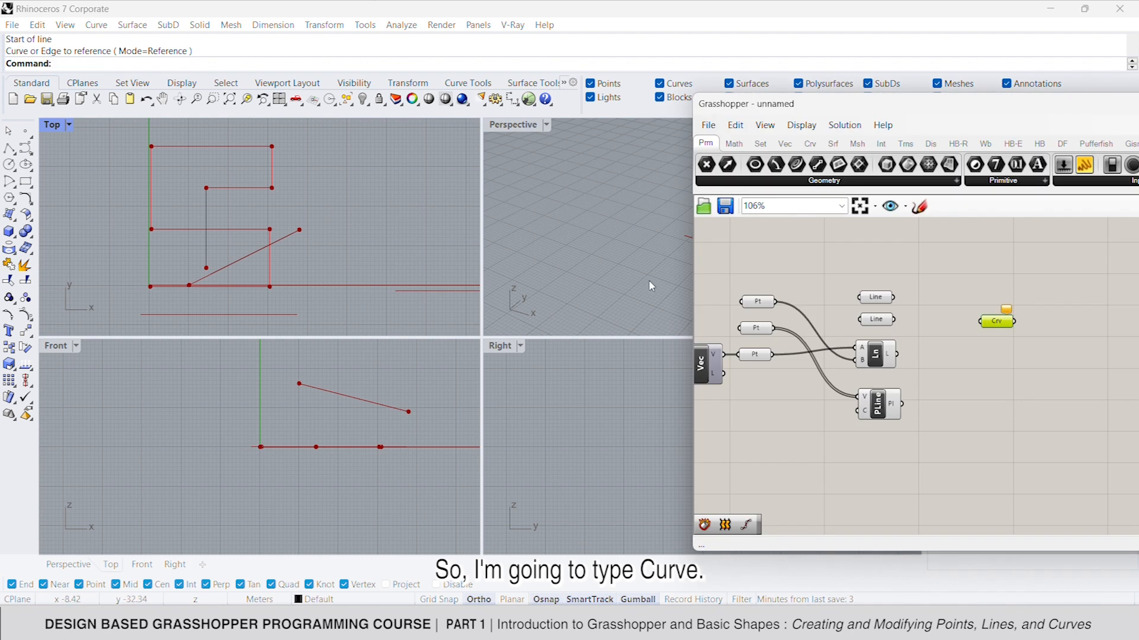
{"action": "right_click", "coordinate": [999, 323]}
{"action": "left_click", "coordinate": [914, 318]}
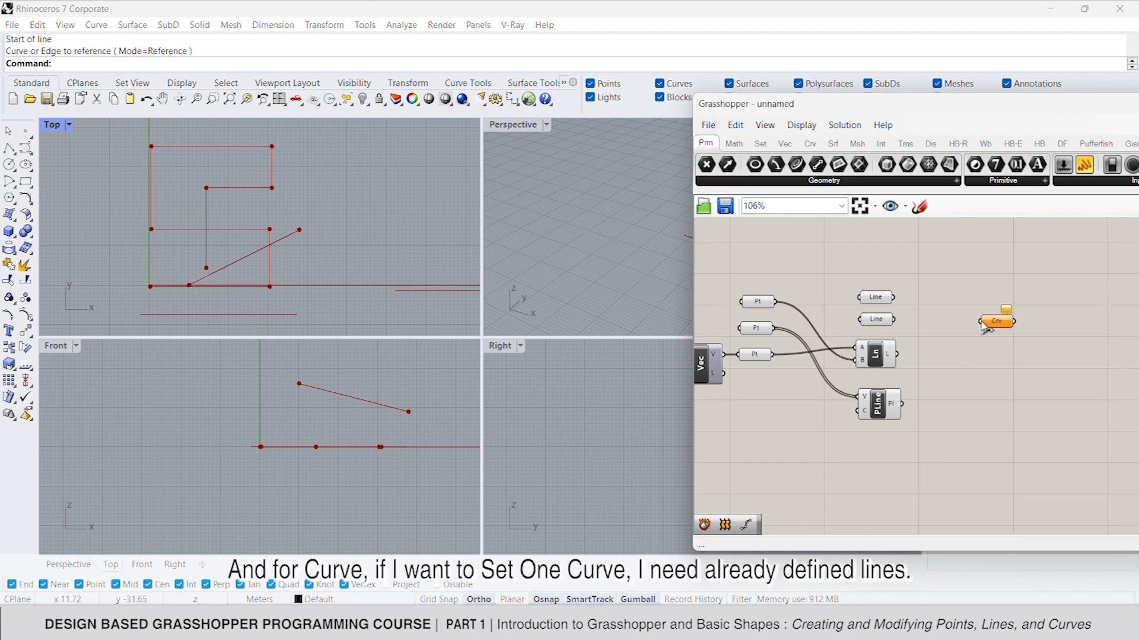
Step: Connect the Curve parameter's input to the L output of the two-point Line component
{"action": "left_click_drag", "start_coordinate": [980, 321], "coordinate": [947, 356]}
{"action": "mouse_move", "coordinate": [981, 380]}
{"action": "right_mouse_down"}
{"action": "mouse_move", "coordinate": [925, 348]}
{"action": "mouse_move", "coordinate": [974, 377]}
{"action": "right_mouse_up"}
{"action": "double_click", "coordinate": [929, 416]}
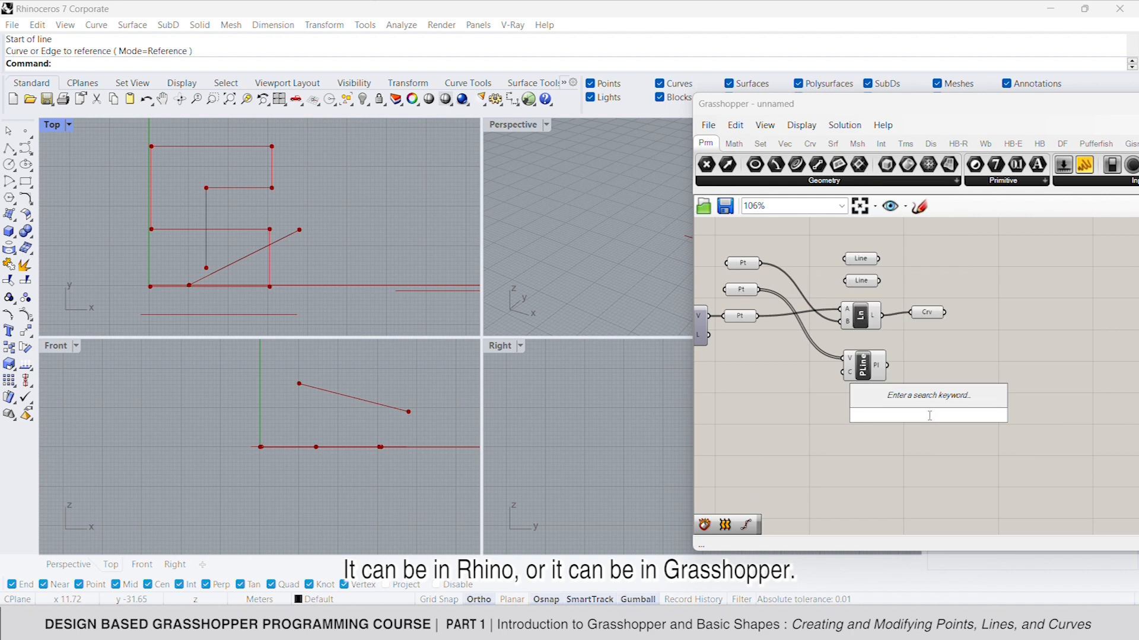
{"action": "left_click", "coordinate": [928, 315]}
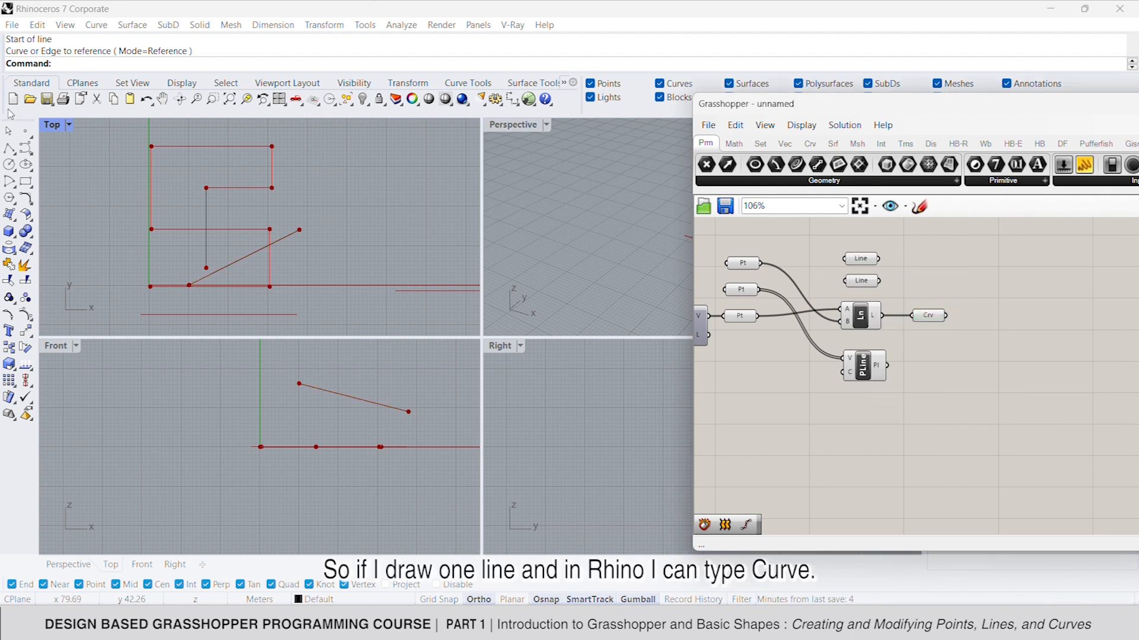
Step: Draw a short horizontal single-segment polyline beside the existing polyline in the Rhino Top viewport
{"action": "left_click", "coordinate": [9, 148]}
{"action": "left_click", "coordinate": [309, 191]}
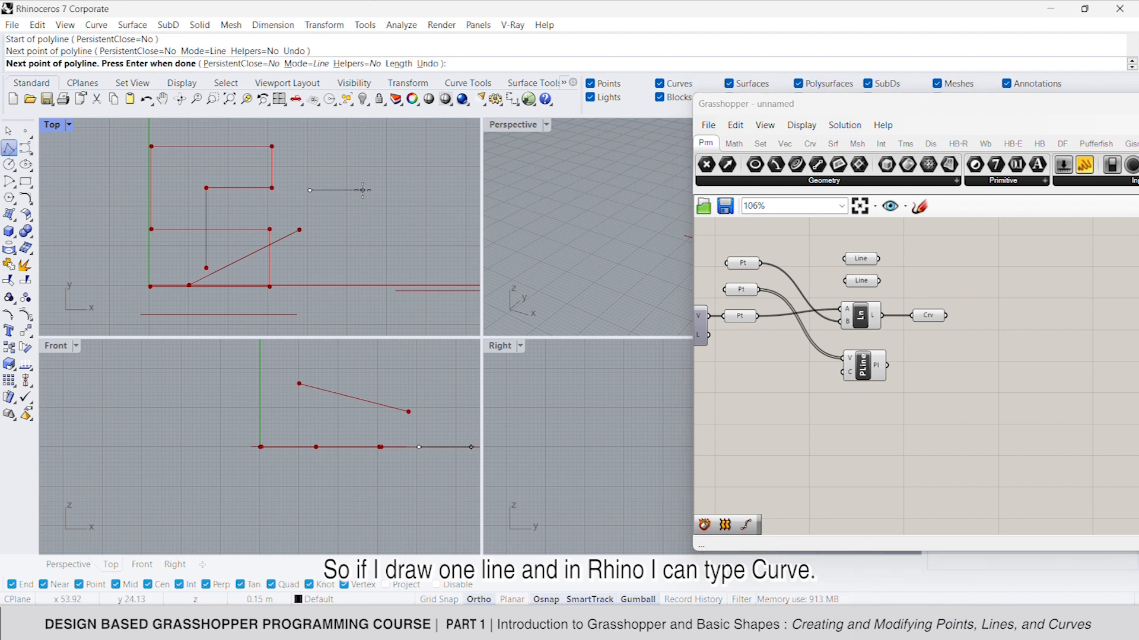
{"action": "left_click", "coordinate": [363, 190]}
{"action": "key", "text": "Return"}
Step: Add a second Curve parameter to the Grasshopper canvas above the connected one
{"action": "double_click", "coordinate": [942, 276]}
{"action": "type", "text": "cur"}
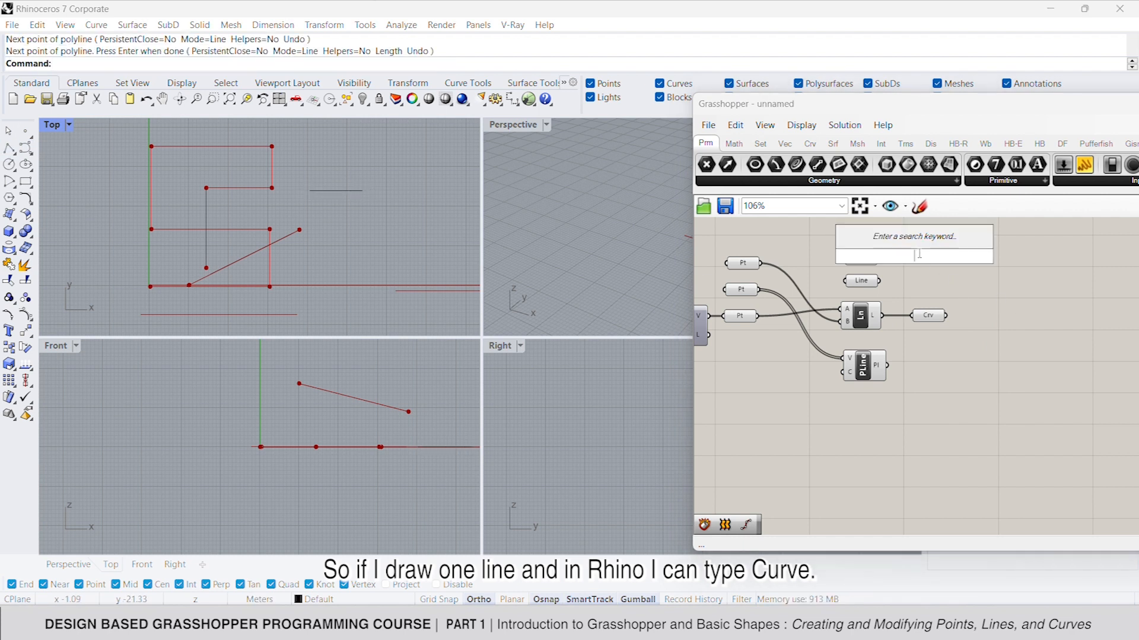
{"action": "left_click", "coordinate": [872, 201]}
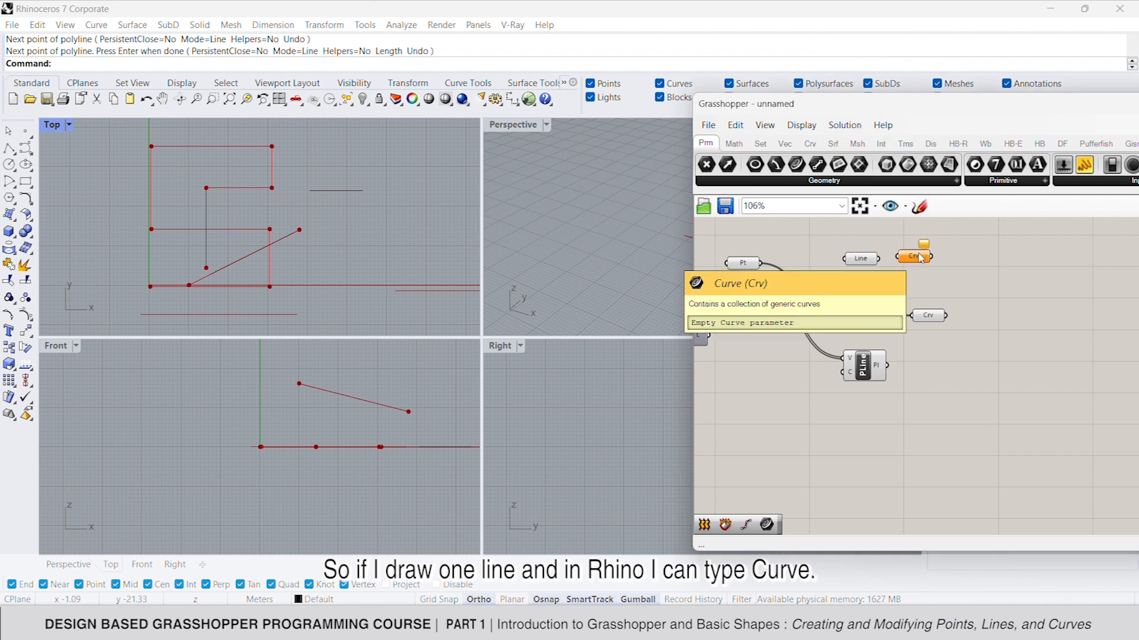
Step: Reference the short horizontal Rhino line in the new Curve parameter with Set one Curve, and place the parameter above the connected Curve
{"action": "right_click", "coordinate": [912, 256]}
{"action": "left_click", "coordinate": [961, 444]}
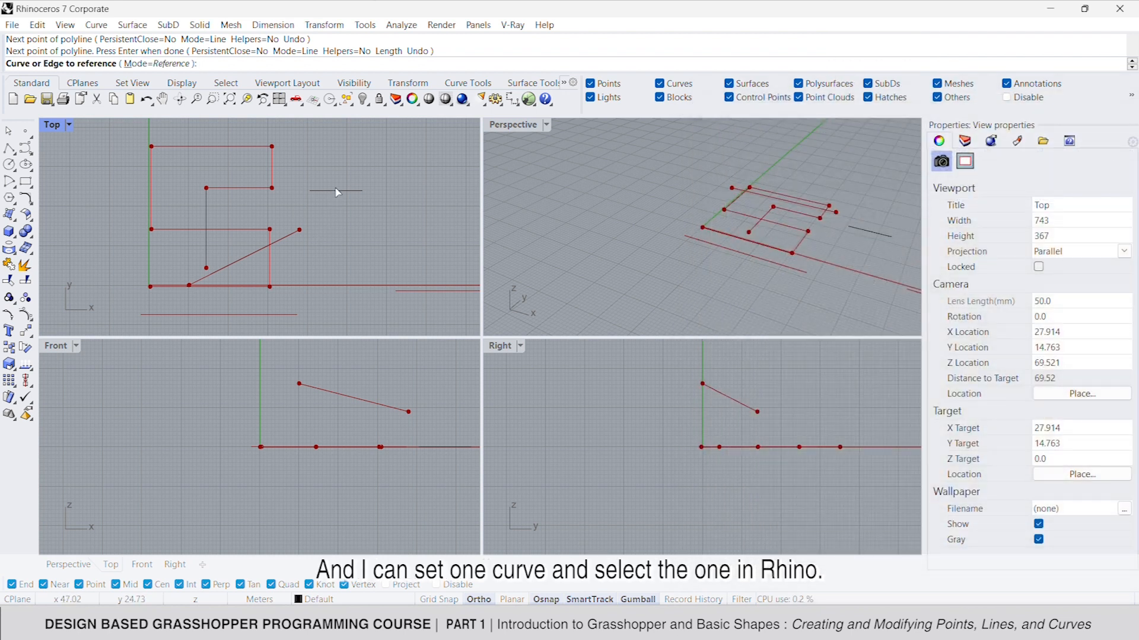
{"action": "left_click", "coordinate": [336, 190]}
{"action": "left_click_drag", "start_coordinate": [921, 259], "coordinate": [937, 284]}
{"action": "left_click", "coordinate": [1008, 350]}
{"action": "right_click_drag", "start_coordinate": [1013, 305], "coordinate": [1004, 298]}
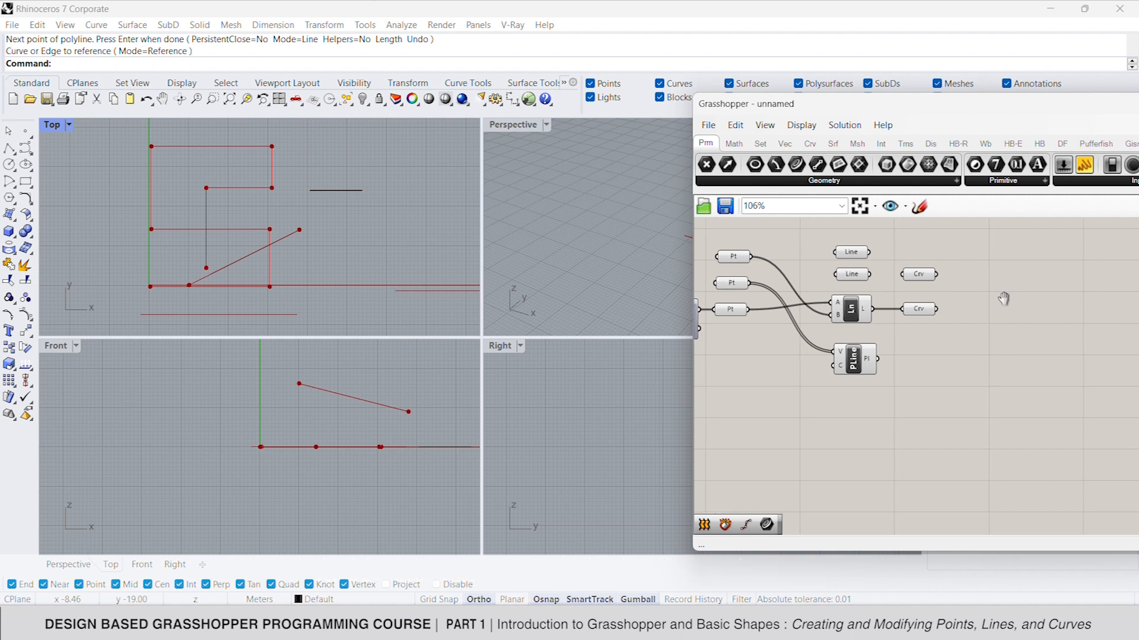
{"action": "right_click_drag", "start_coordinate": [911, 407], "coordinate": [949, 397]}
{"action": "right_click_drag", "start_coordinate": [1046, 322], "coordinate": [1010, 331]}
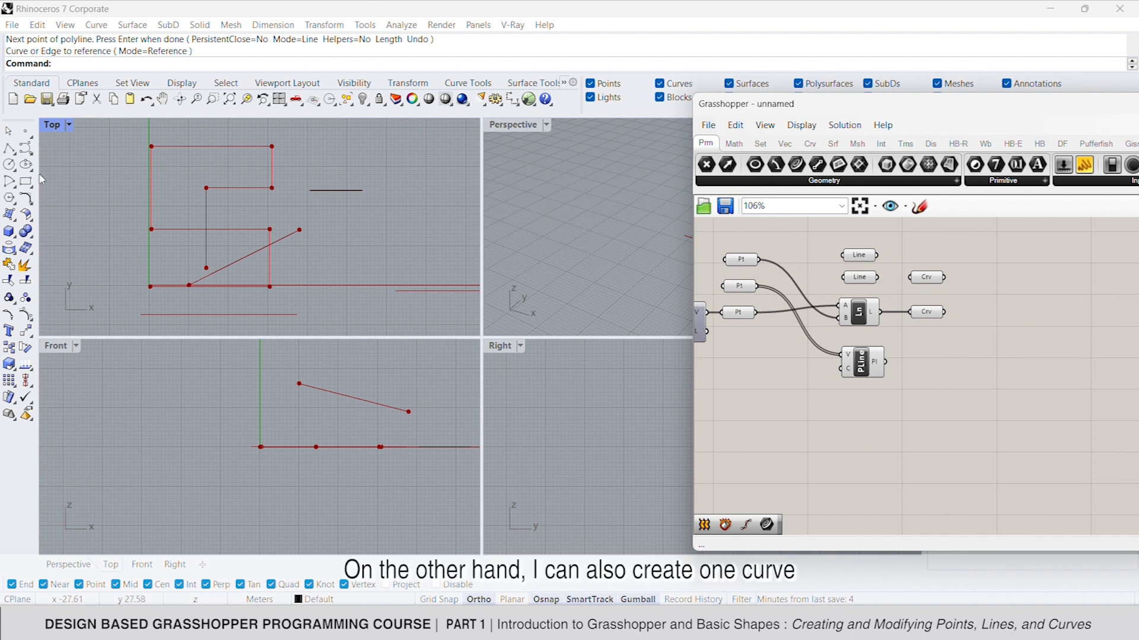
Step: Draw an open degree-3 control-point curve with stepped bends, rising beside the existing shapes in the Rhino Top viewport
{"action": "left_click", "coordinate": [25, 148]}
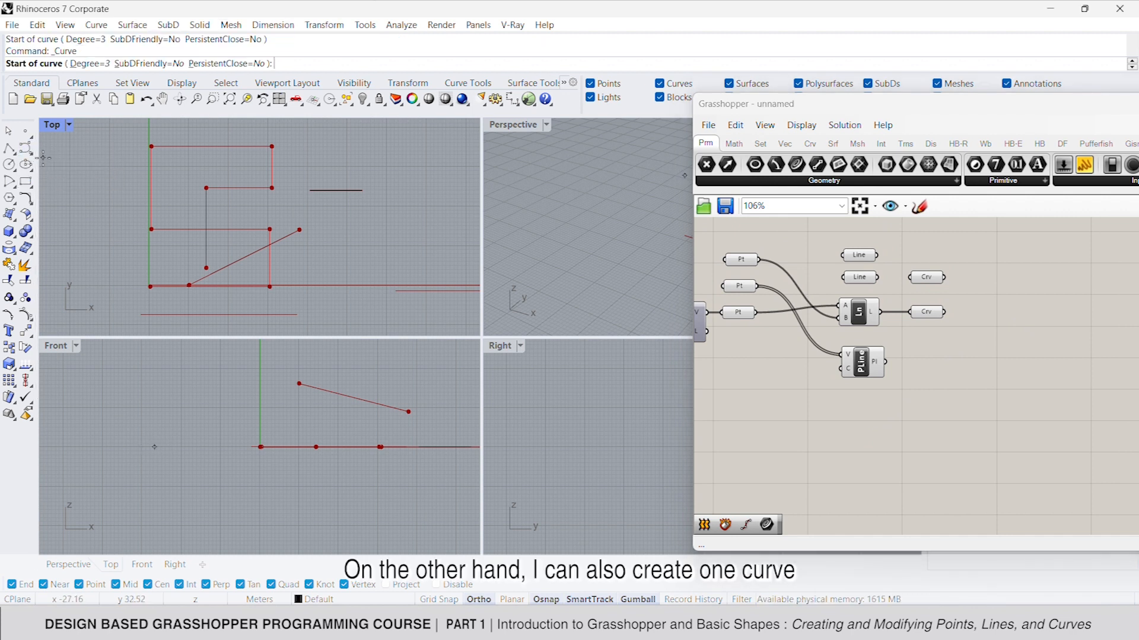
{"action": "scroll", "coordinate": [256, 214], "scroll_direction": "down", "scroll_amount": 5}
{"action": "left_click", "coordinate": [300, 230]}
{"action": "left_click", "coordinate": [358, 230]}
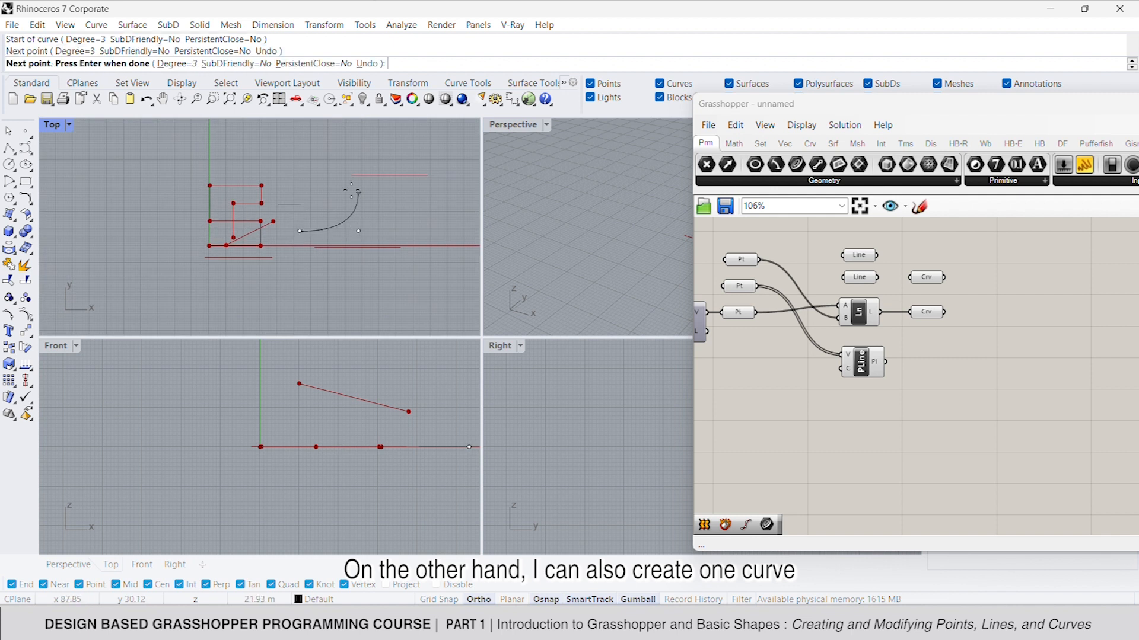
{"action": "left_click", "coordinate": [358, 178]}
{"action": "left_click", "coordinate": [394, 150]}
{"action": "left_click", "coordinate": [426, 151]}
{"action": "scroll", "coordinate": [261, 213], "scroll_direction": "down", "scroll_amount": 4}
{"action": "scroll", "coordinate": [249, 192], "scroll_direction": "down", "scroll_amount": 2}
{"action": "left_click", "coordinate": [381, 154]}
{"action": "key", "text": "Return"}
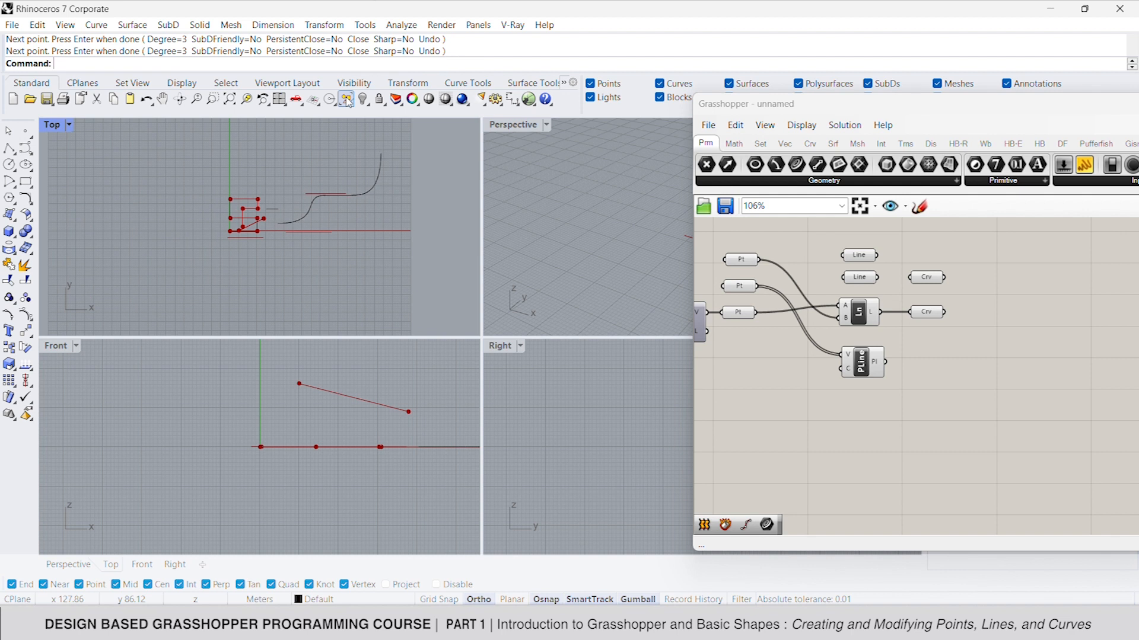
Step: Add a Line parameter below the PolyLine component on the Grasshopper canvas
{"action": "right_click_drag", "start_coordinate": [920, 397], "coordinate": [909, 386]}
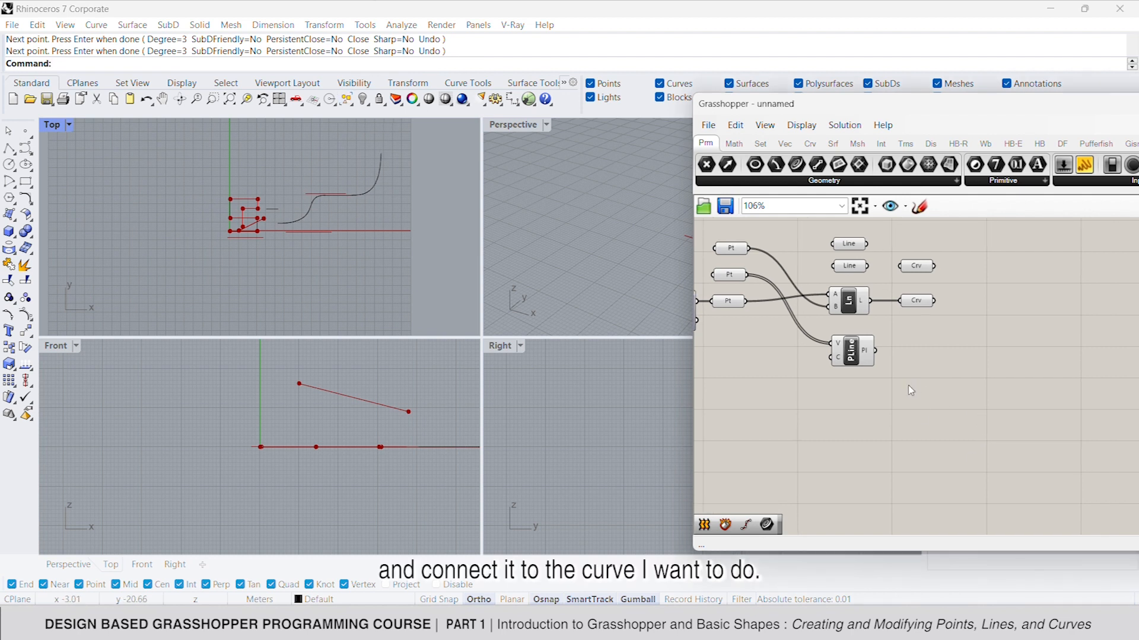
{"action": "double_click", "coordinate": [851, 413]}
{"action": "type", "text": "line"}
{"action": "key", "text": "Return"}
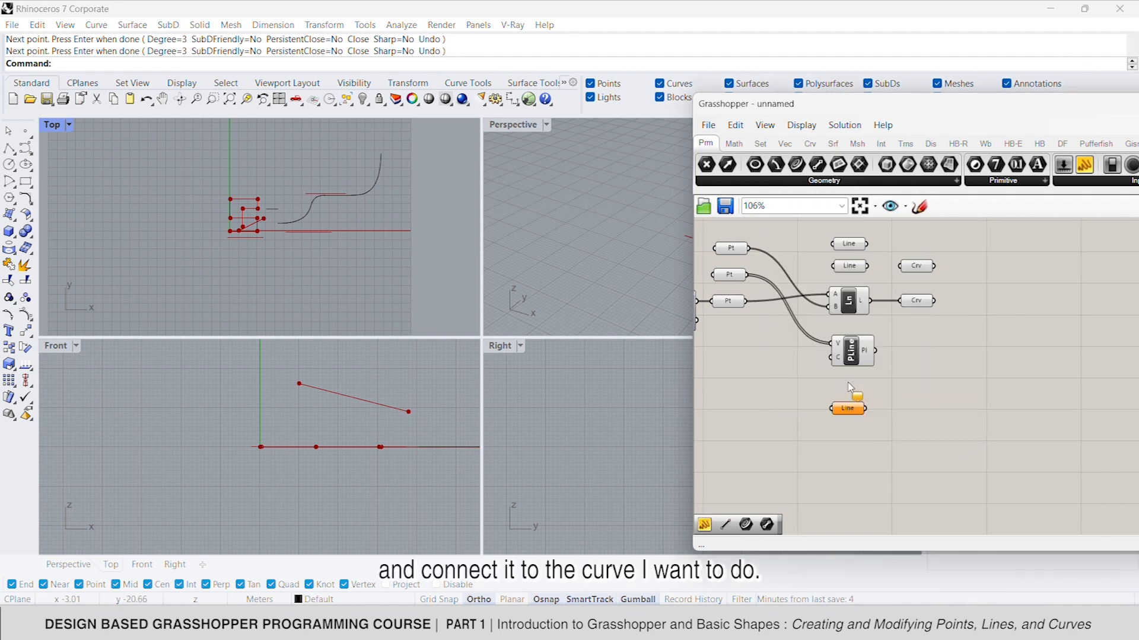
Step: Use Set one Line on the new Line parameter and draw a horizontal line beyond the bent curve in the Top viewport
{"action": "right_click", "coordinate": [852, 408]}
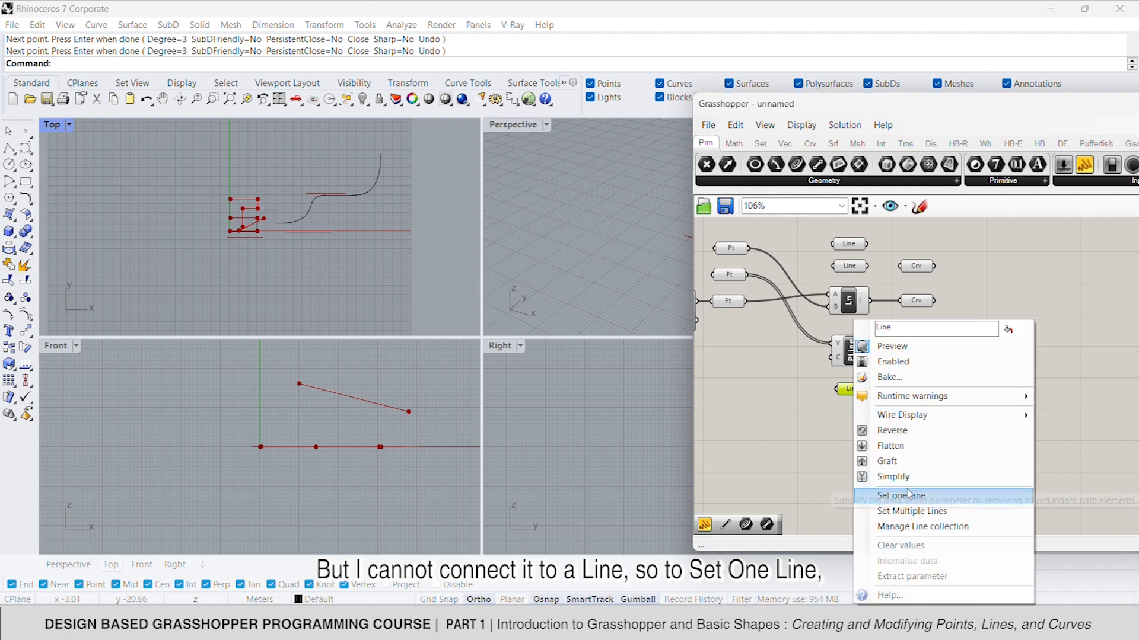
{"action": "left_click", "coordinate": [909, 494]}
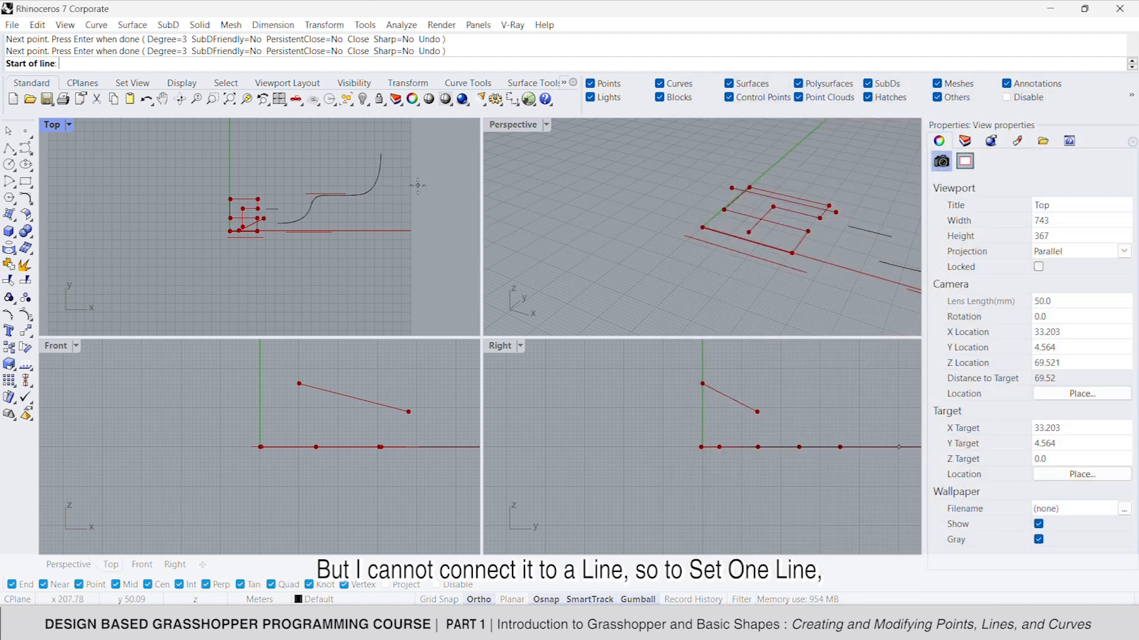
{"action": "left_click", "coordinate": [382, 214]}
{"action": "left_click", "coordinate": [437, 214]}
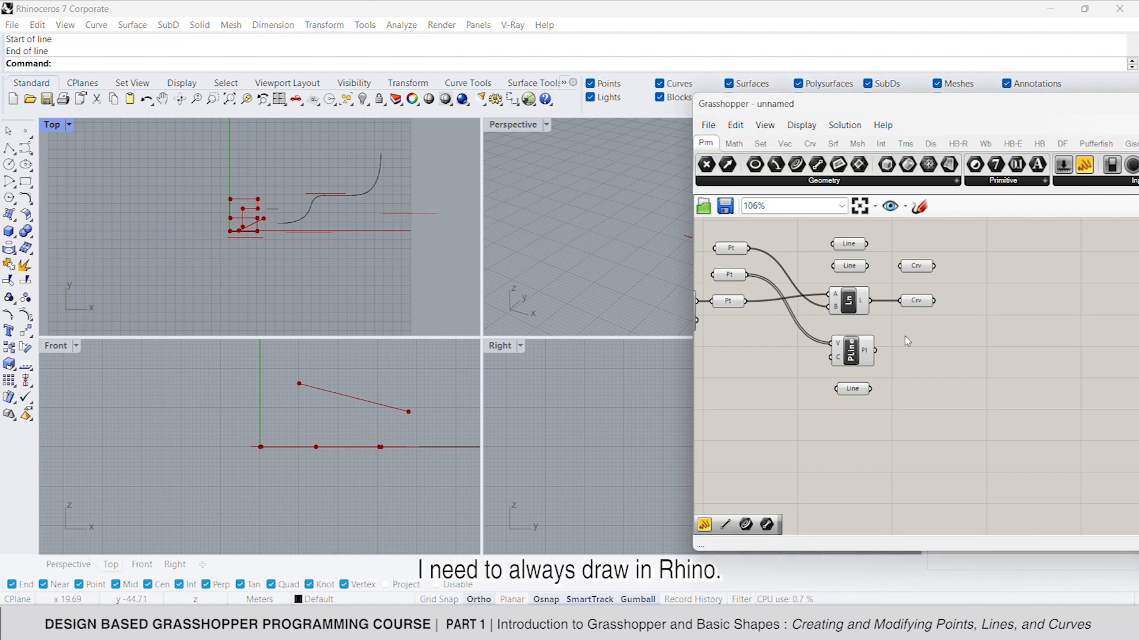
Step: Set the unconnected Curve parameter to reference the bent Rhino curve, and deselect it
{"action": "right_click", "coordinate": [930, 269]}
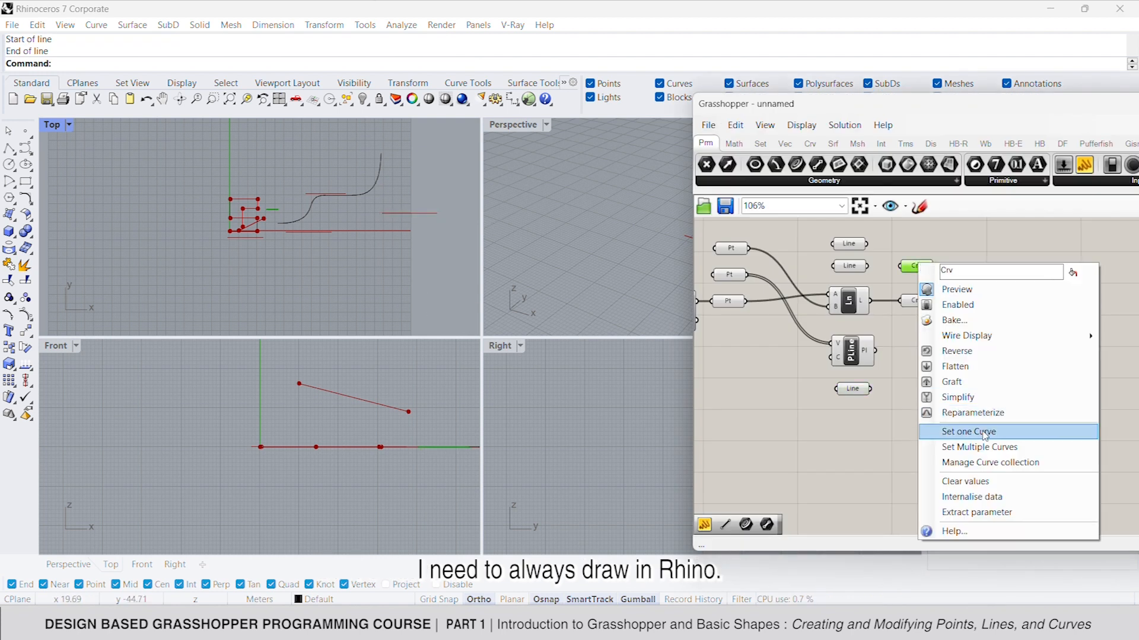
{"action": "left_click", "coordinate": [984, 432]}
{"action": "left_click", "coordinate": [367, 188]}
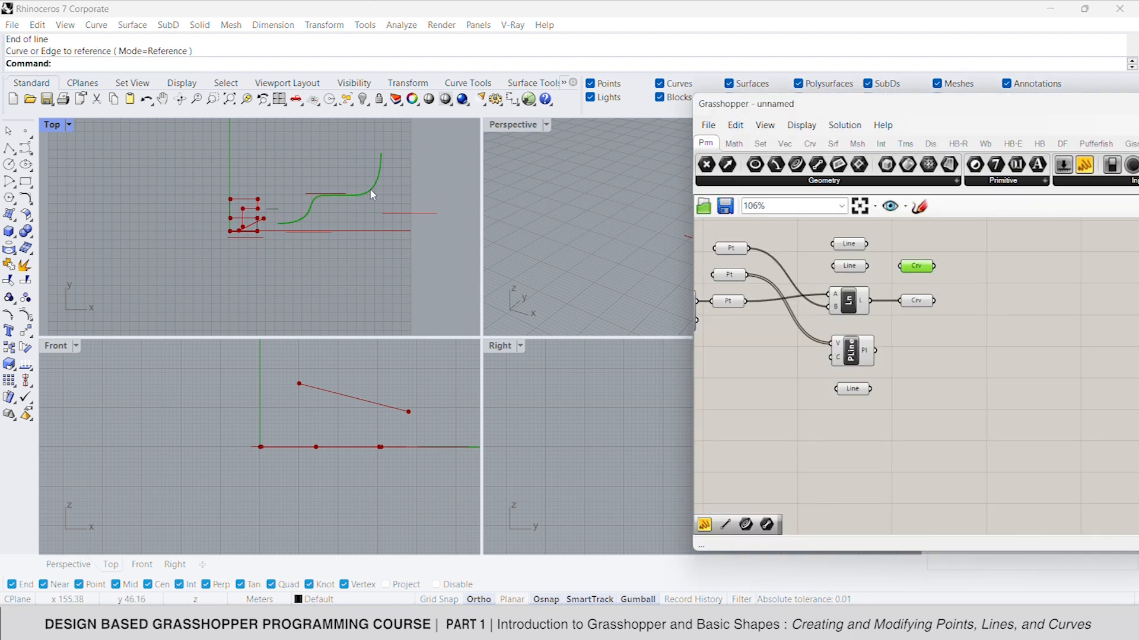
{"action": "left_click", "coordinate": [870, 426]}
Step: Try to connect the PolyLine component's Pl output to a new Line parameter placed beside it
{"action": "right_click_drag", "start_coordinate": [882, 425], "coordinate": [925, 413]}
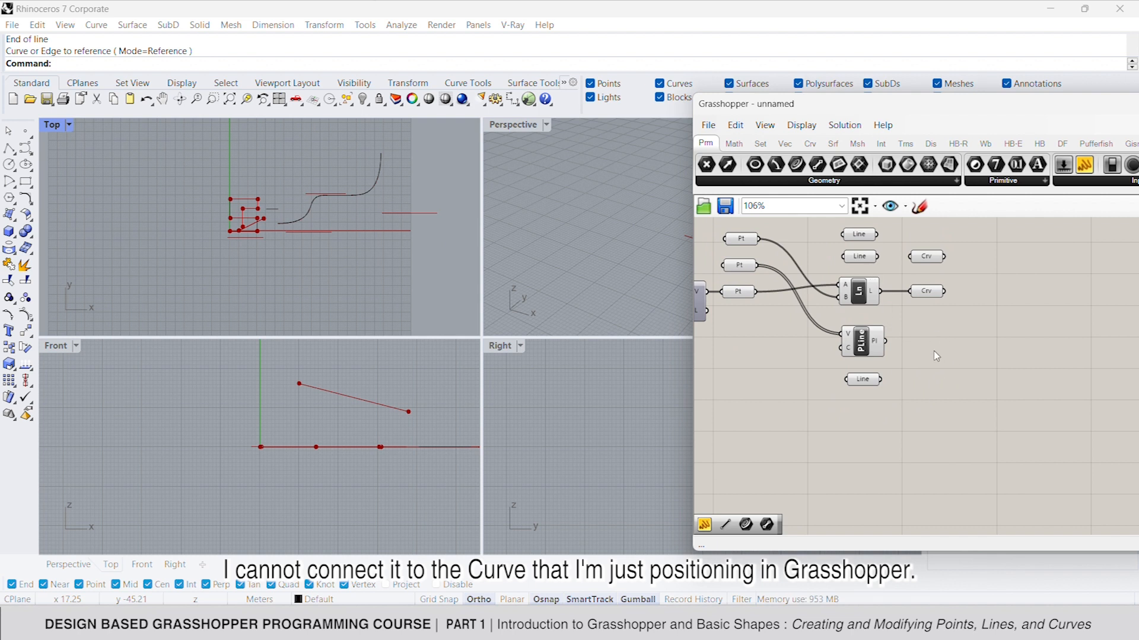
{"action": "double_click", "coordinate": [935, 355]}
{"action": "type", "text": "line"}
{"action": "left_click", "coordinate": [934, 347]}
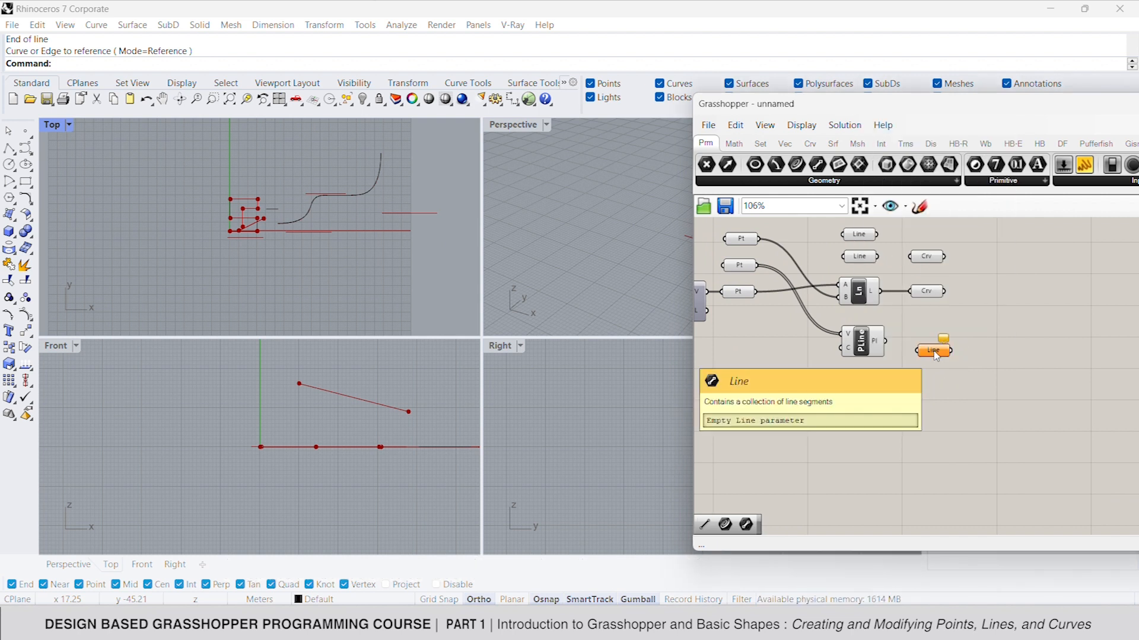
{"action": "left_click_drag", "start_coordinate": [902, 347], "coordinate": [934, 344]}
{"action": "left_click", "coordinate": [938, 364]}
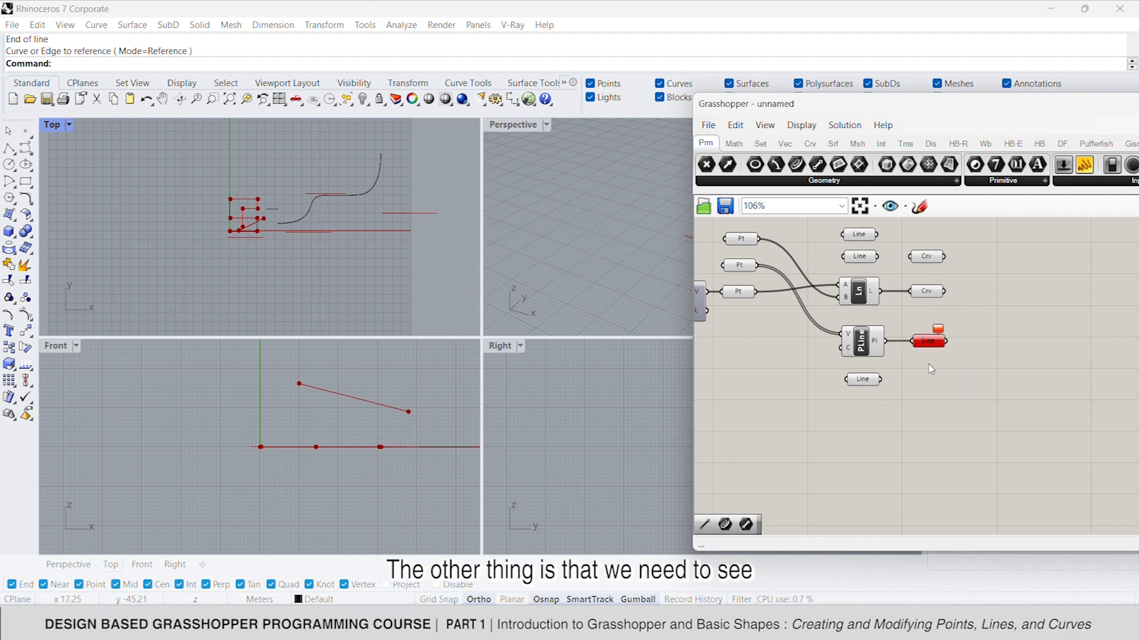
Step: Replace the Line parameter on the PolyLine's Pl output with a connected Curve parameter, and select it to highlight the polyline
{"action": "double_click", "coordinate": [929, 366]}
{"action": "type", "text": "curve"}
{"action": "key", "text": "Return"}
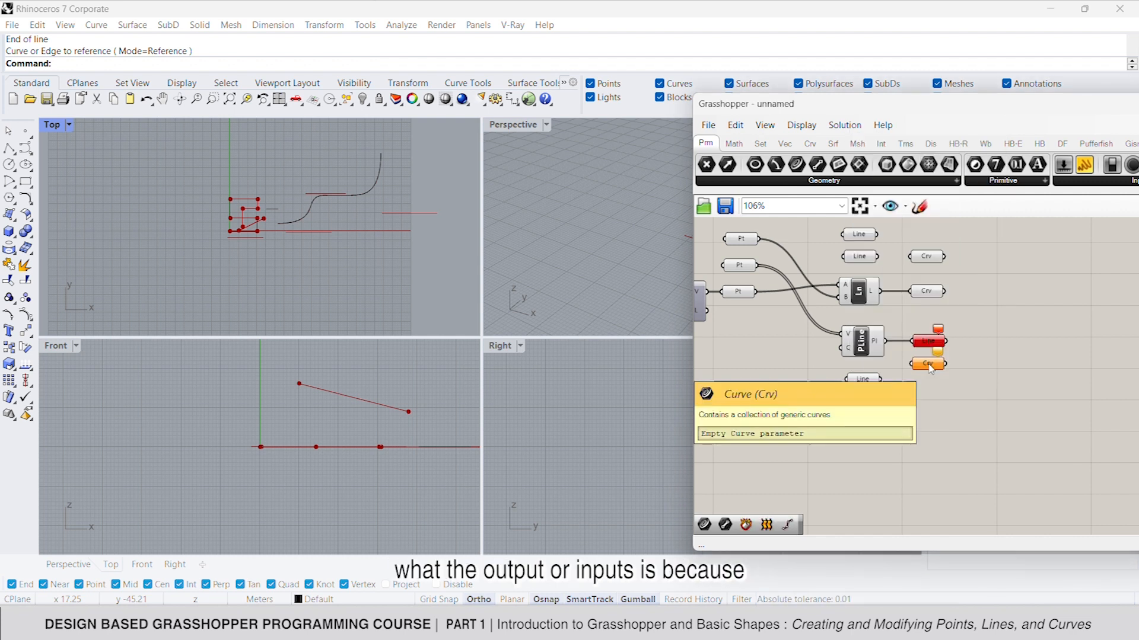
{"action": "mouse_move", "coordinate": [911, 363]}
{"action": "left_mouse_down"}
{"action": "mouse_move", "coordinate": [884, 341]}
{"action": "mouse_move", "coordinate": [922, 344]}
{"action": "left_mouse_up"}
{"action": "left_click", "coordinate": [932, 344]}
{"action": "key", "text": "Delete"}
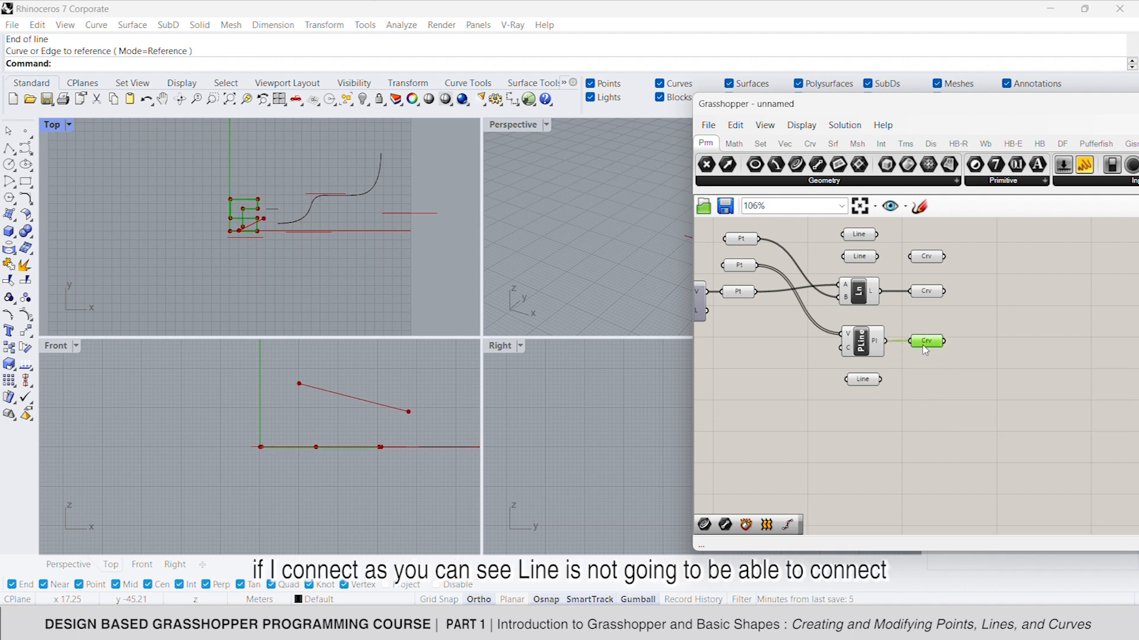
{"action": "left_click", "coordinate": [965, 357]}
{"action": "right_click_drag", "start_coordinate": [966, 357], "coordinate": [920, 398]}
{"action": "left_click", "coordinate": [928, 331]}
Step: Add an Interpolate curve component below the PolyLine and the lower Line parameter
{"action": "scroll", "coordinate": [959, 357], "scroll_direction": "down", "scroll_amount": 2}
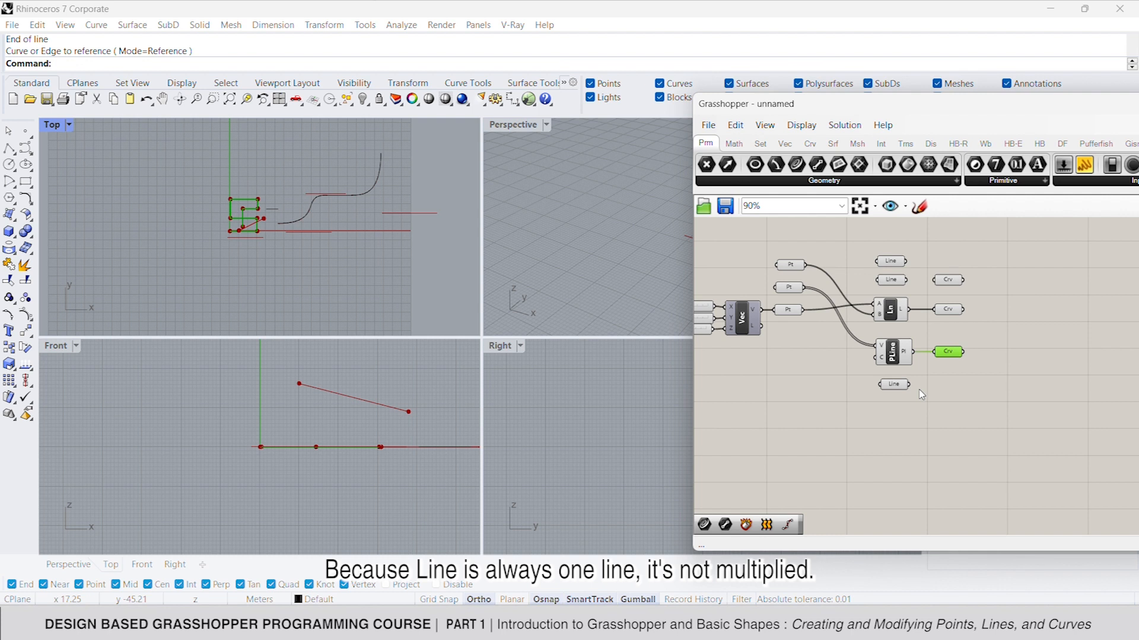
{"action": "right_click_drag", "start_coordinate": [909, 399], "coordinate": [914, 393]}
{"action": "double_click", "coordinate": [896, 463]}
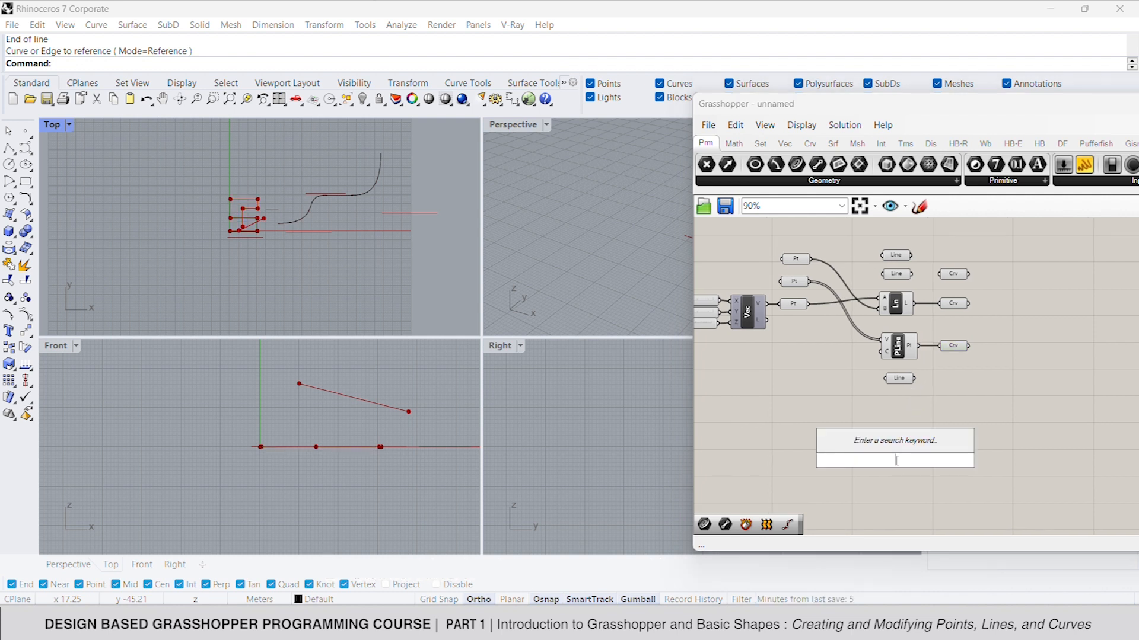
{"action": "type", "text": "interpol"}
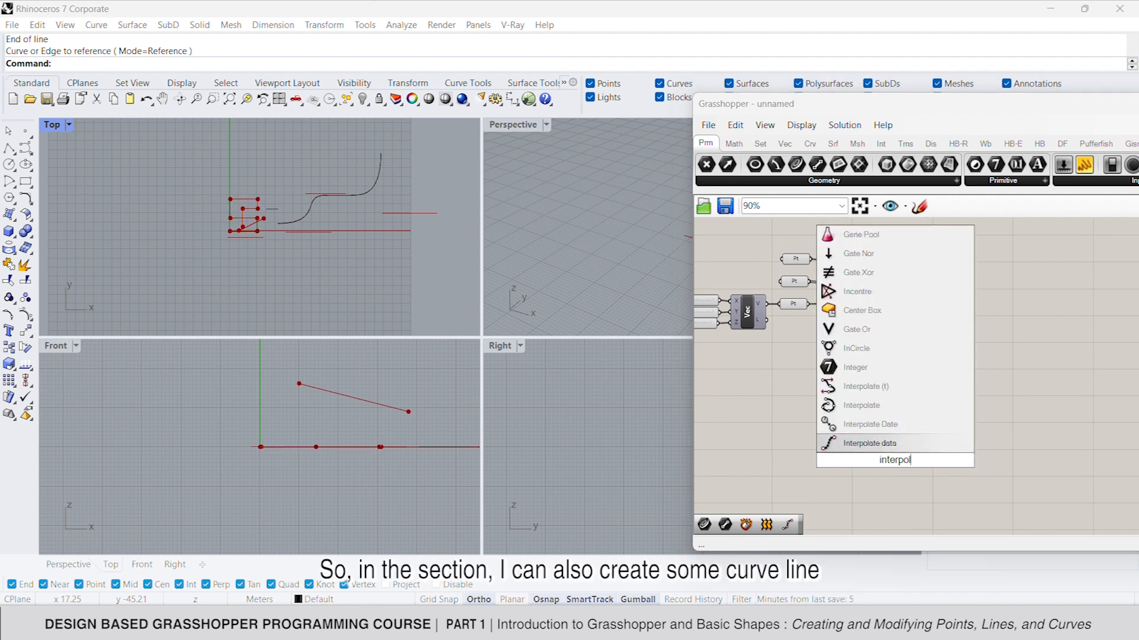
{"action": "left_click", "coordinate": [898, 407]}
Step: Connect the multi-point Point parameter to the Interpolate component's V input, and move the component up beneath the lower Line parameter
{"action": "left_click_drag", "start_coordinate": [879, 449], "coordinate": [811, 303]}
{"action": "left_click_drag", "start_coordinate": [896, 477], "coordinate": [811, 281]}
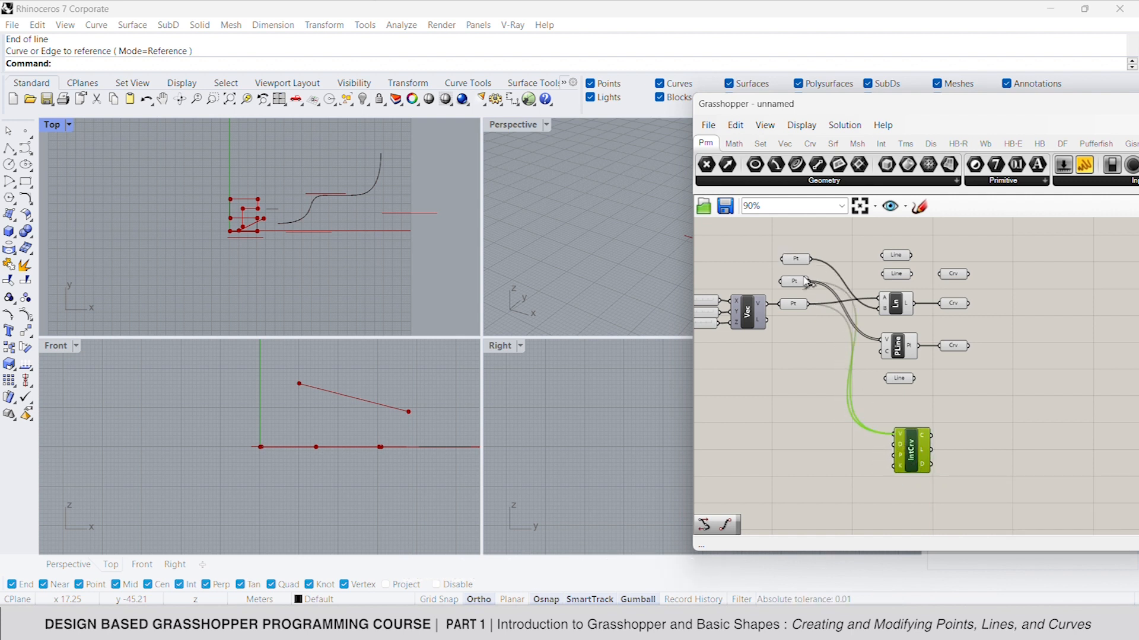
{"action": "left_click_drag", "start_coordinate": [909, 445], "coordinate": [900, 420]}
{"action": "left_click", "coordinate": [974, 446]}
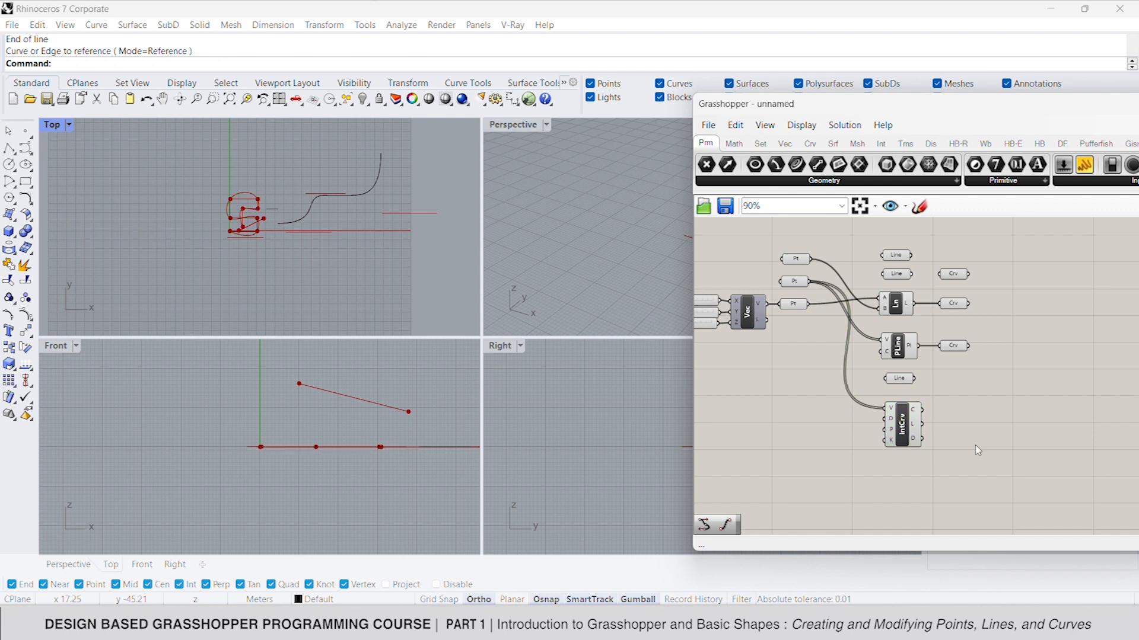
Step: Select the Interpolate component to highlight its curve, and examine the curve in the Top viewport
{"action": "left_click", "coordinate": [903, 430]}
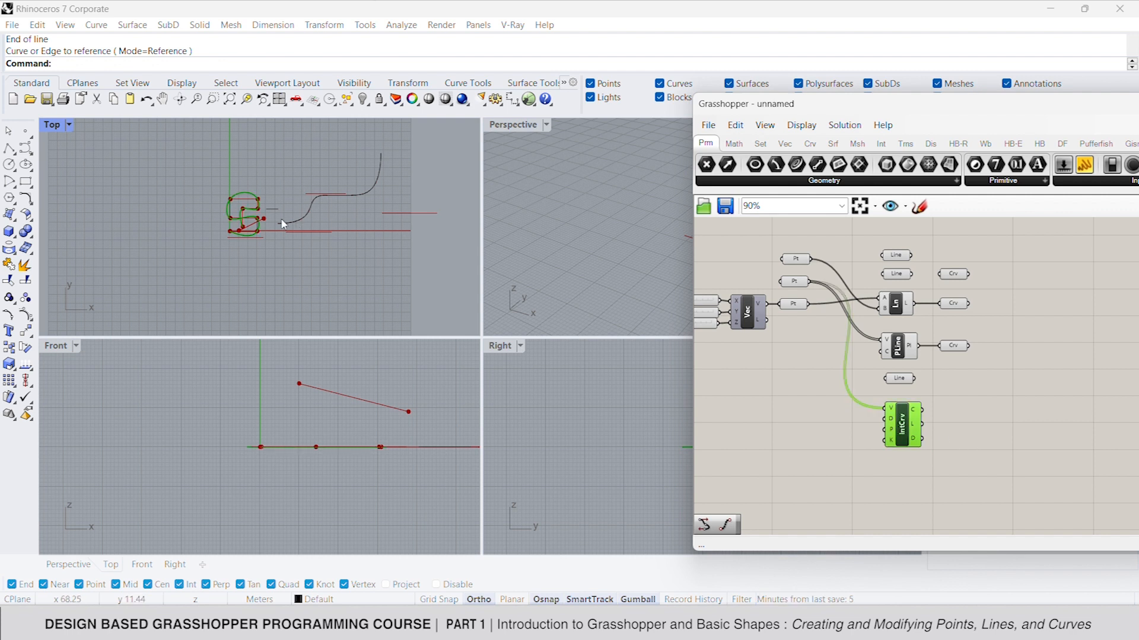
{"action": "scroll", "coordinate": [278, 229], "scroll_direction": "up", "scroll_amount": 4}
{"action": "scroll", "coordinate": [276, 233], "scroll_direction": "up", "scroll_amount": 3}
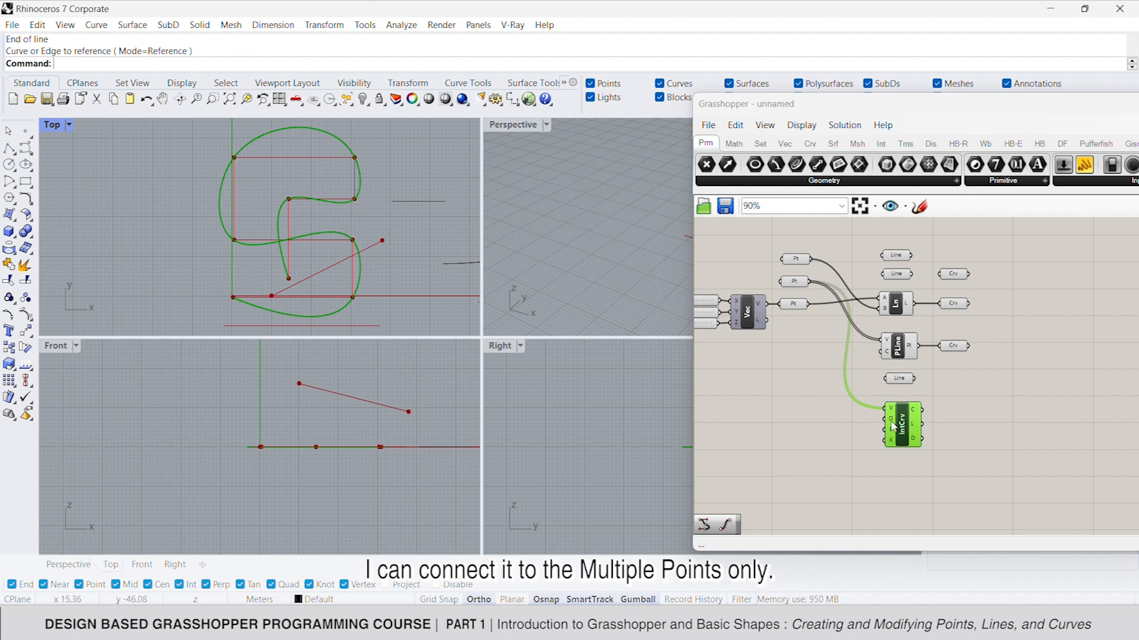
Step: Add a number slider with value 10 beside the Interpolate component and connect it to the D input
{"action": "mouse_move", "coordinate": [894, 426]}
{"action": "double_click", "coordinate": [816, 418]}
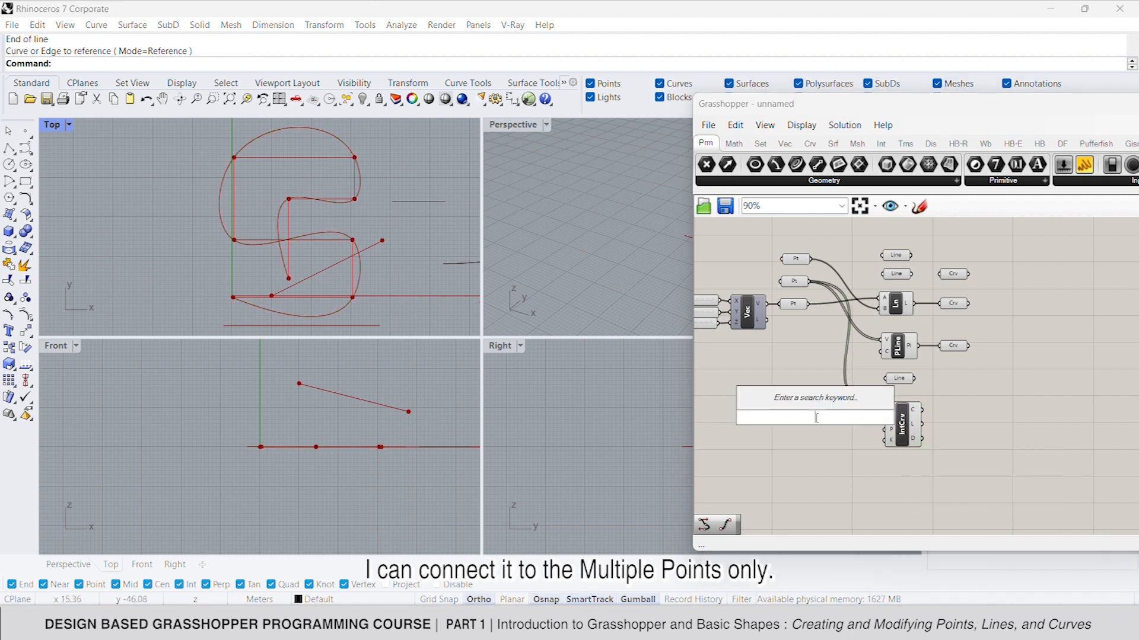
{"action": "type", "text": "10"}
{"action": "key", "text": "Return"}
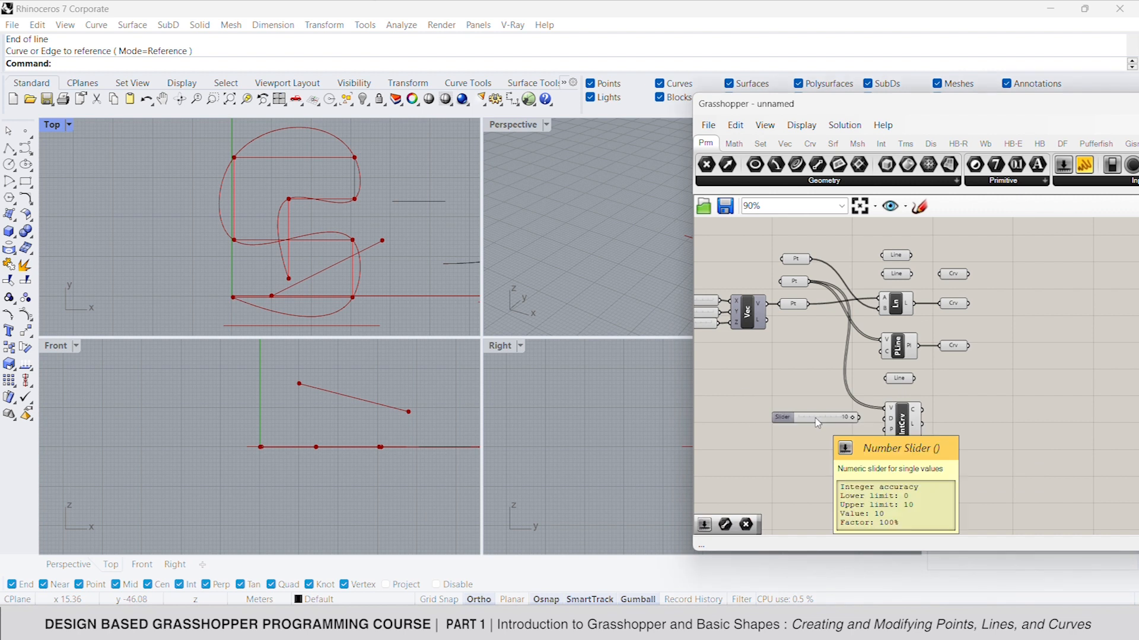
{"action": "scroll", "coordinate": [818, 415], "scroll_direction": "up", "scroll_amount": 3}
{"action": "left_click_drag", "start_coordinate": [907, 418], "coordinate": [876, 417]}
Step: With the Interpolate component selected, set the Degree slider to 4 and examine the resulting curve in the Top viewport
{"action": "left_click", "coordinate": [930, 425]}
{"action": "scroll", "coordinate": [901, 429], "scroll_direction": "up", "scroll_amount": 5}
{"action": "right_click_drag", "start_coordinate": [880, 427], "coordinate": [946, 442]}
{"action": "left_click_drag", "start_coordinate": [917, 428], "coordinate": [838, 434]}
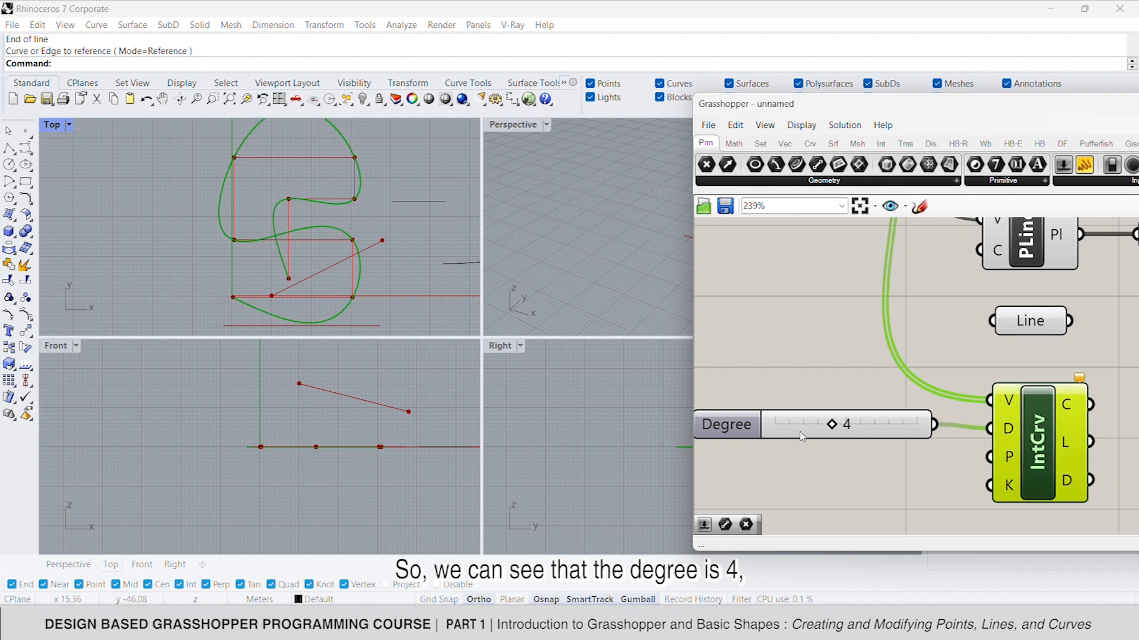
{"action": "scroll", "coordinate": [802, 434], "scroll_direction": "down", "scroll_amount": 3}
{"action": "scroll", "coordinate": [340, 226], "scroll_direction": "down", "scroll_amount": 6}
{"action": "right_click_drag", "start_coordinate": [338, 238], "coordinate": [281, 228]}
{"action": "scroll", "coordinate": [273, 231], "scroll_direction": "up", "scroll_amount": 8}
{"action": "right_click_drag", "start_coordinate": [957, 496], "coordinate": [893, 481]}
{"action": "left_click", "coordinate": [1009, 399]}
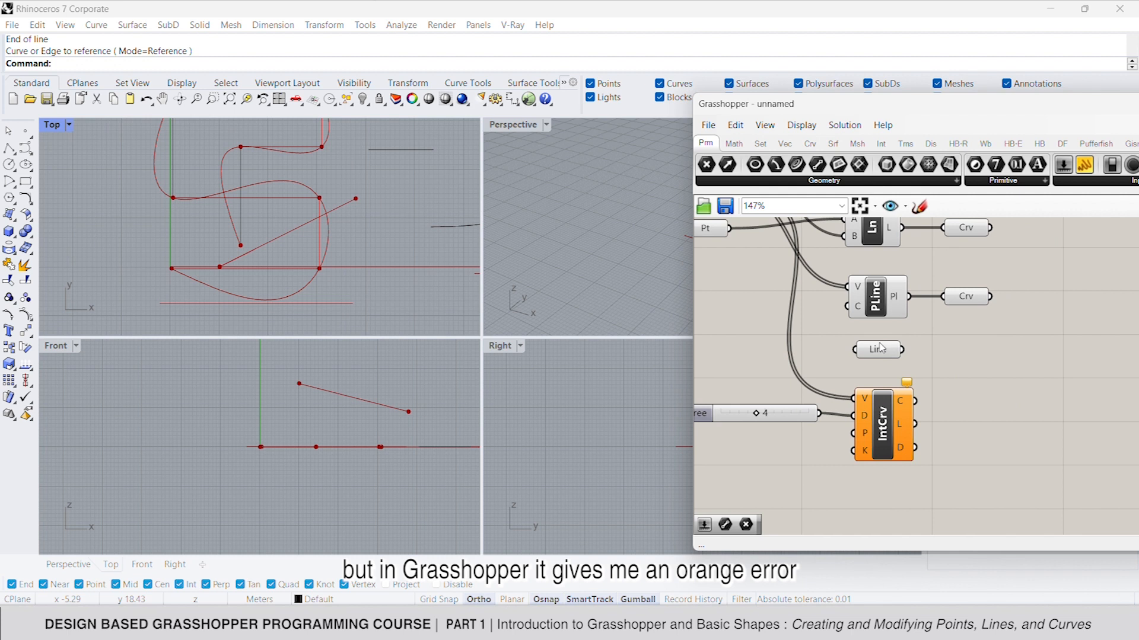
Step: Connect a new Curve parameter to the Interpolate component's C output and set the Degree slider to 3
{"action": "scroll", "coordinate": [771, 472], "scroll_direction": "down", "scroll_amount": 2}
{"action": "double_click", "coordinate": [925, 431]}
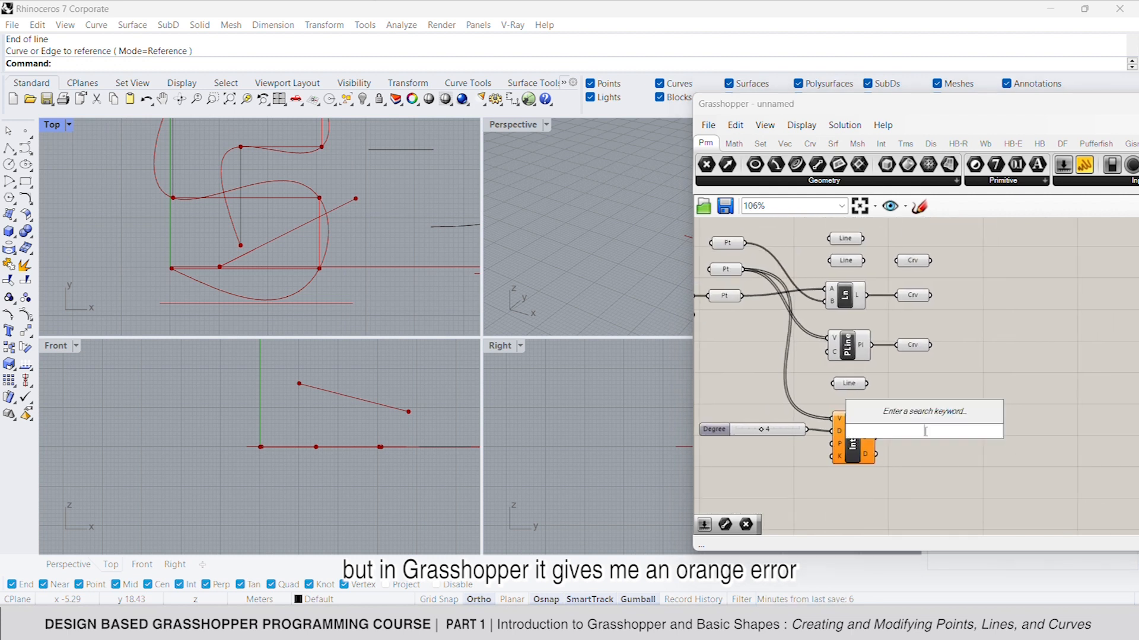
{"action": "type", "text": "curve"}
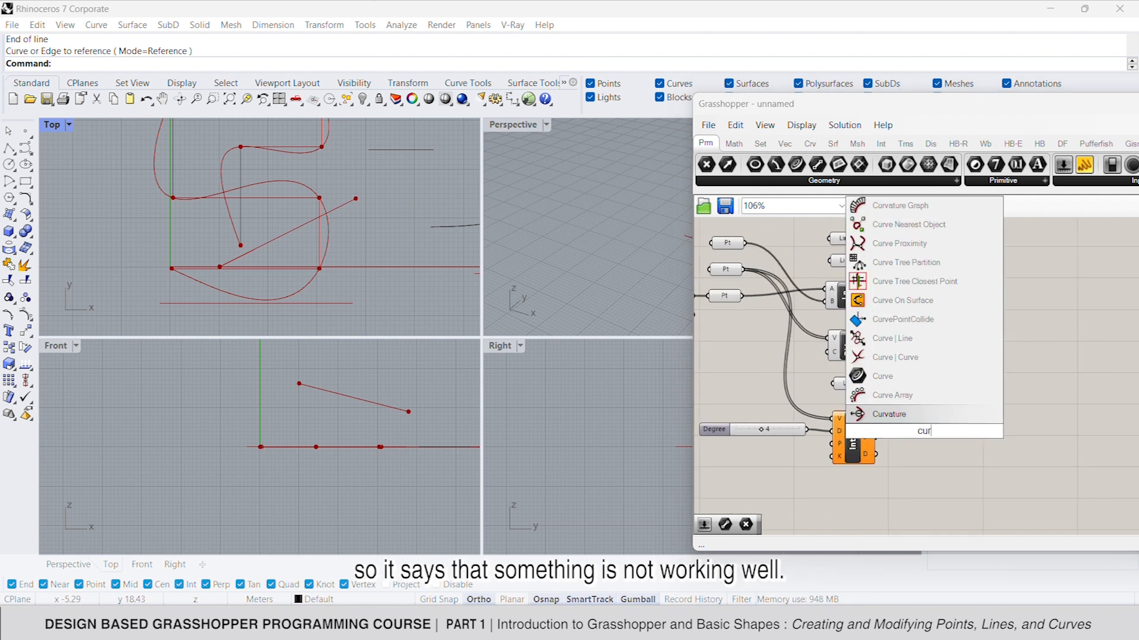
{"action": "key", "text": "Return"}
{"action": "left_click_drag", "start_coordinate": [880, 422], "coordinate": [853, 444]}
{"action": "left_click", "coordinate": [886, 415]}
{"action": "scroll", "coordinate": [842, 424], "scroll_direction": "up", "scroll_amount": 3}
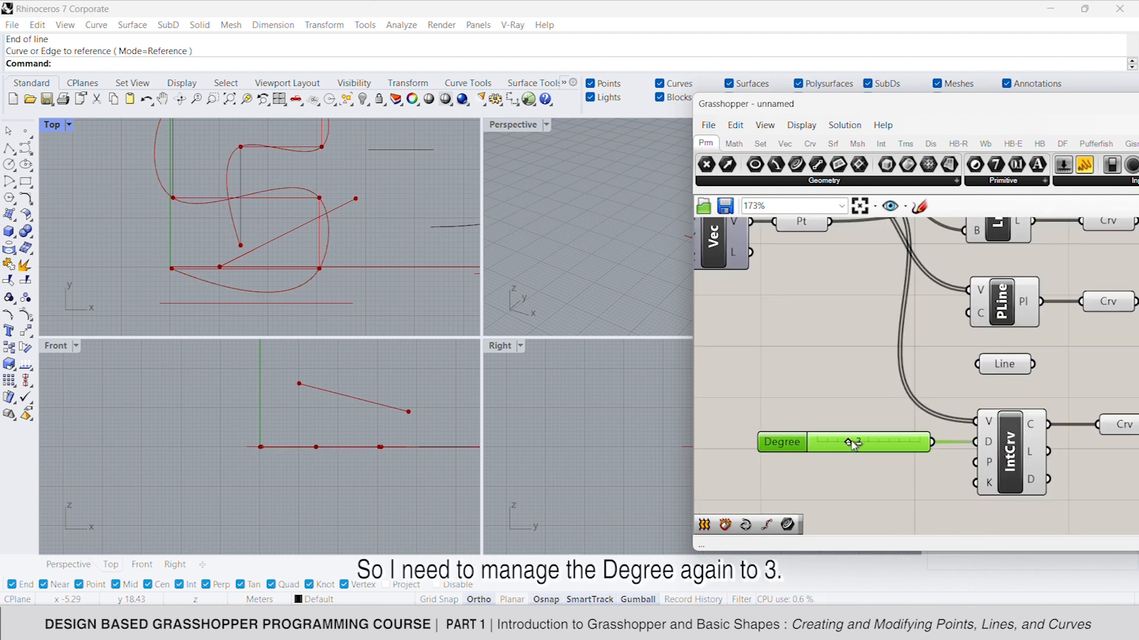
{"action": "scroll", "coordinate": [856, 446], "scroll_direction": "down", "scroll_amount": 3}
{"action": "left_click", "coordinate": [912, 439]}
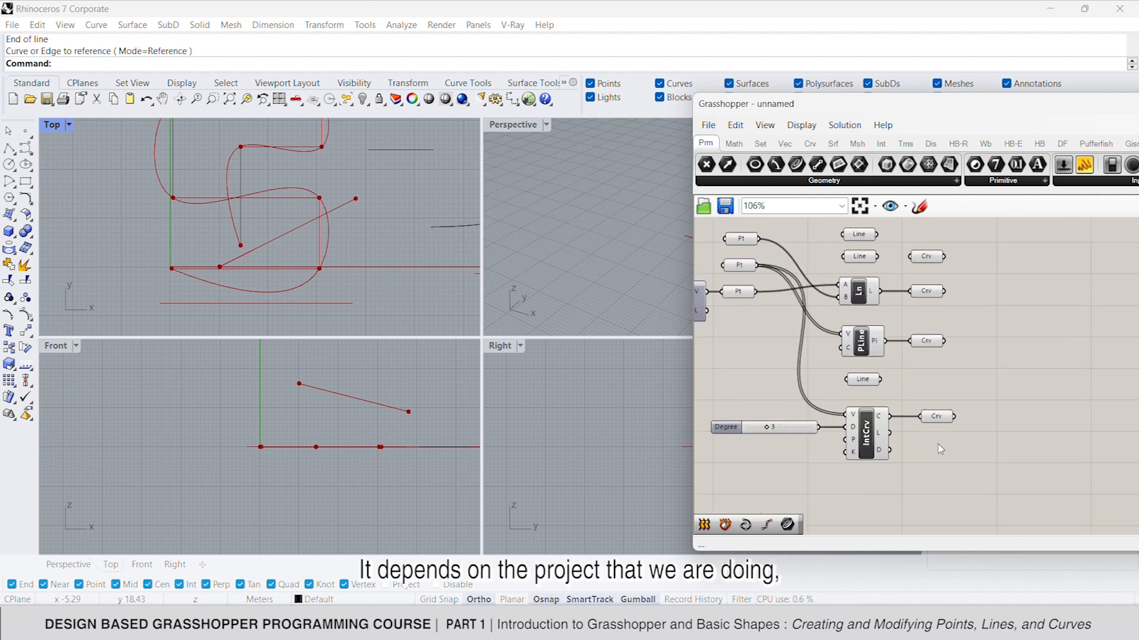
Step: Try connecting the Interpolate component's C output to a new Line parameter below its Curve parameter, and delete that Line parameter
{"action": "double_click", "coordinate": [940, 449]}
{"action": "type", "text": "line"}
{"action": "key", "text": "Return"}
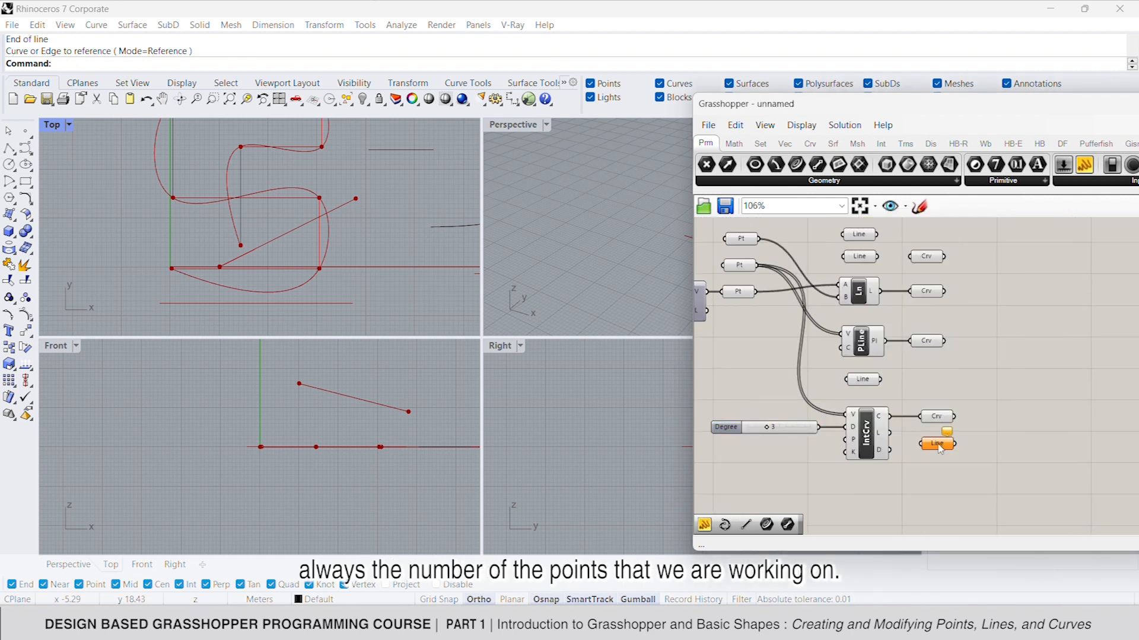
{"action": "left_click_drag", "start_coordinate": [939, 448], "coordinate": [890, 417]}
{"action": "left_click_drag", "start_coordinate": [944, 453], "coordinate": [938, 448]}
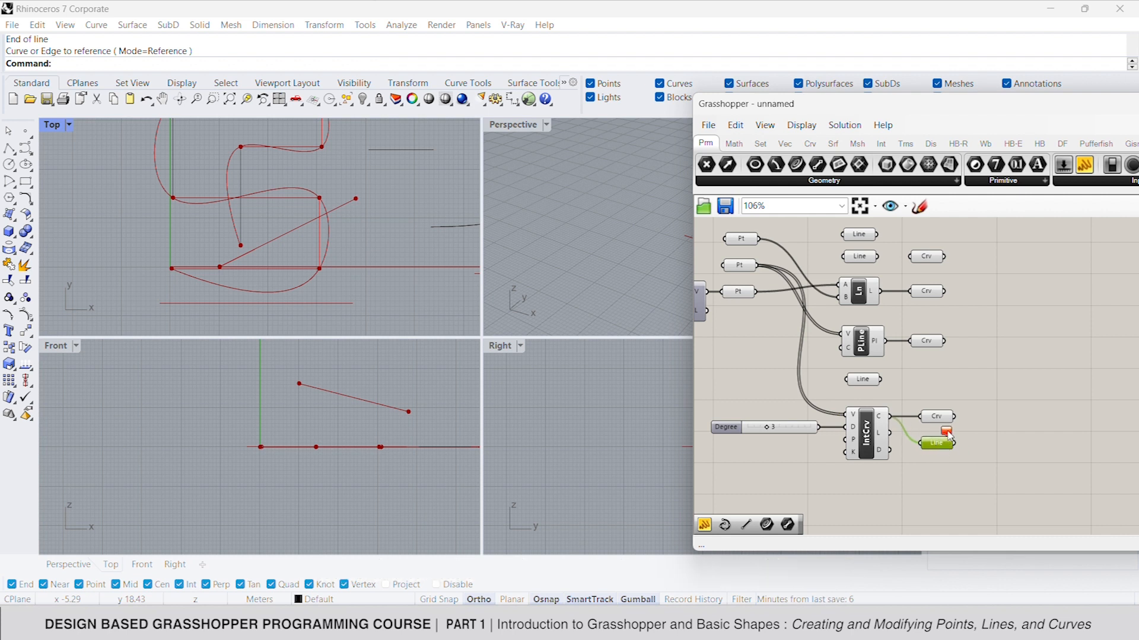
{"action": "left_click", "coordinate": [988, 488]}
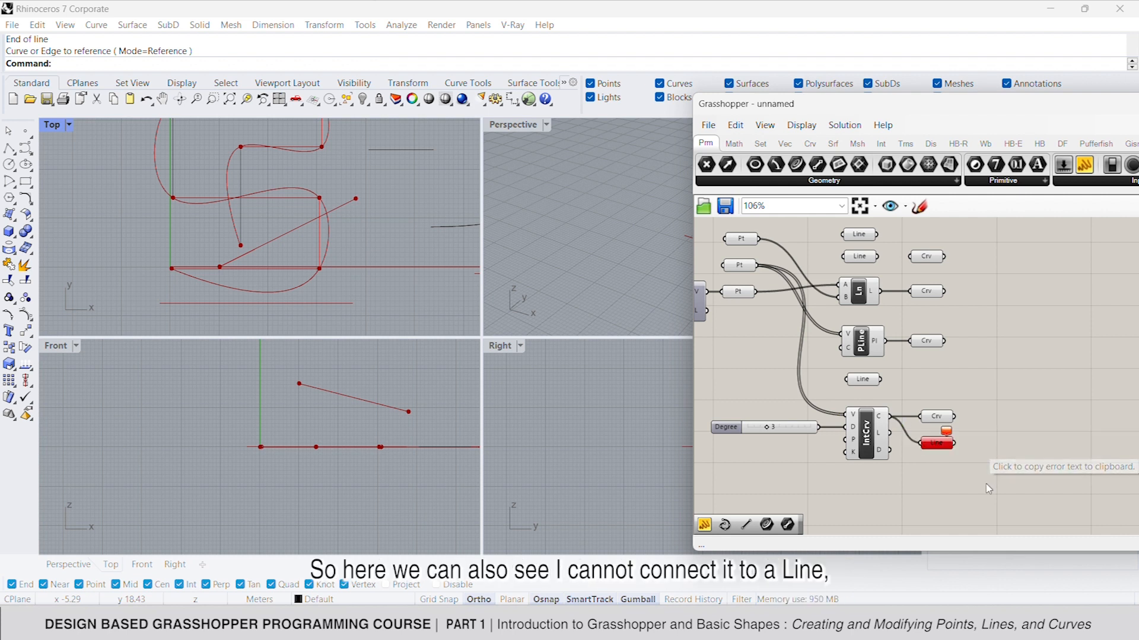
{"action": "left_click", "coordinate": [939, 443]}
{"action": "key", "text": "Delete"}
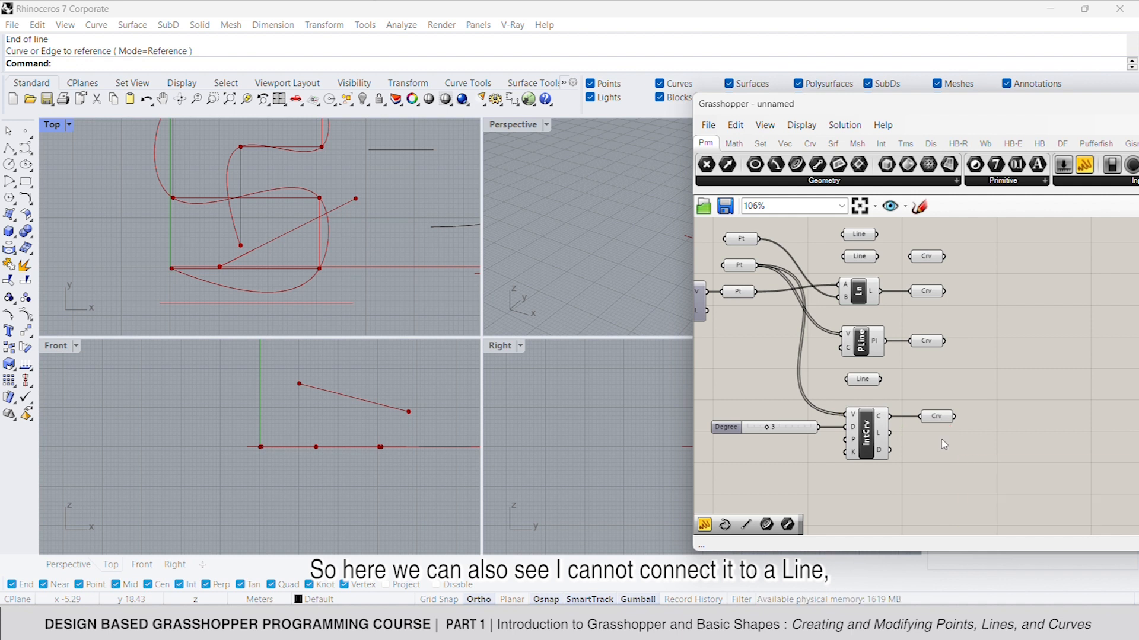